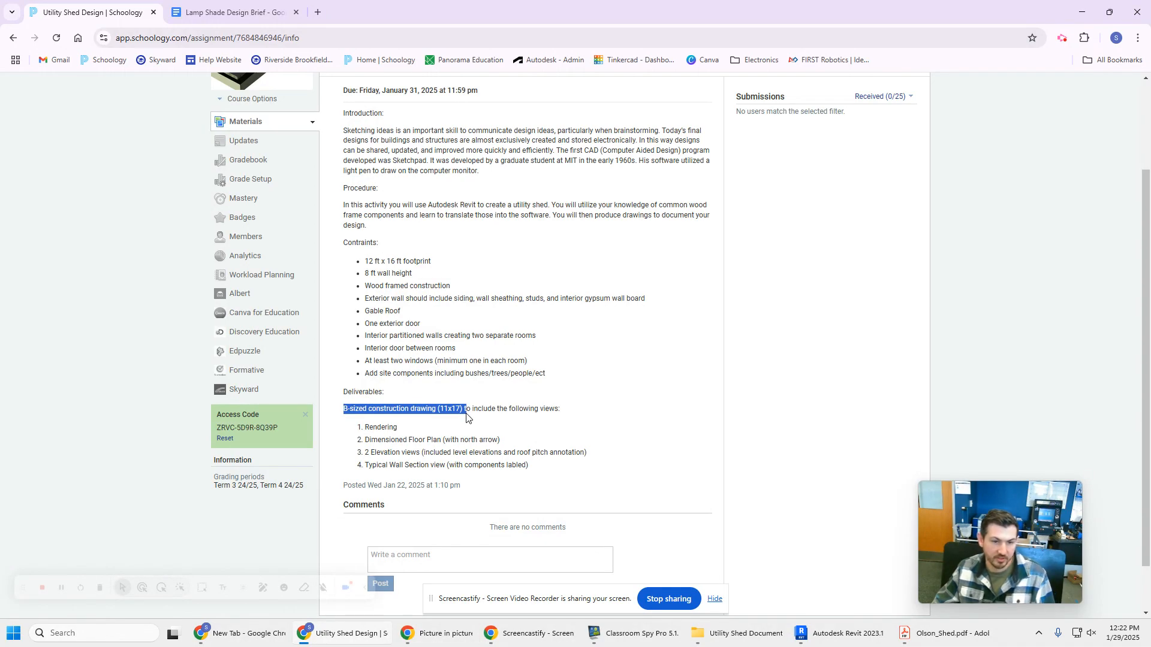
Switch to Autodesk Revit and start a new drawing sheet in the shed project
click(397, 432)
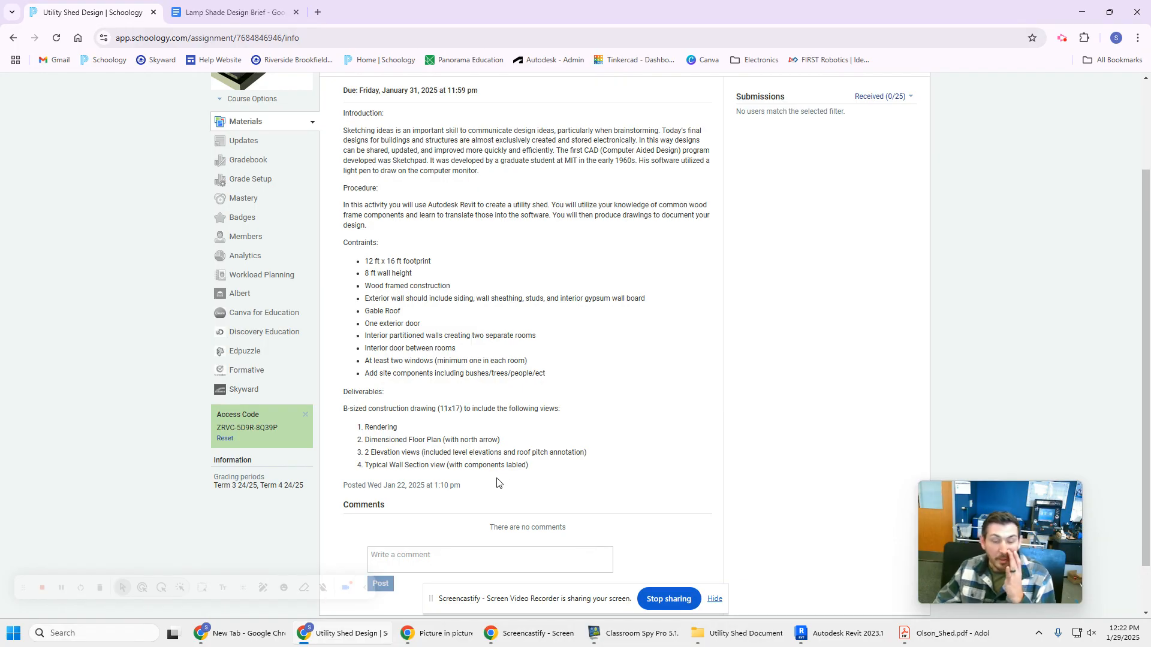
click(828, 633)
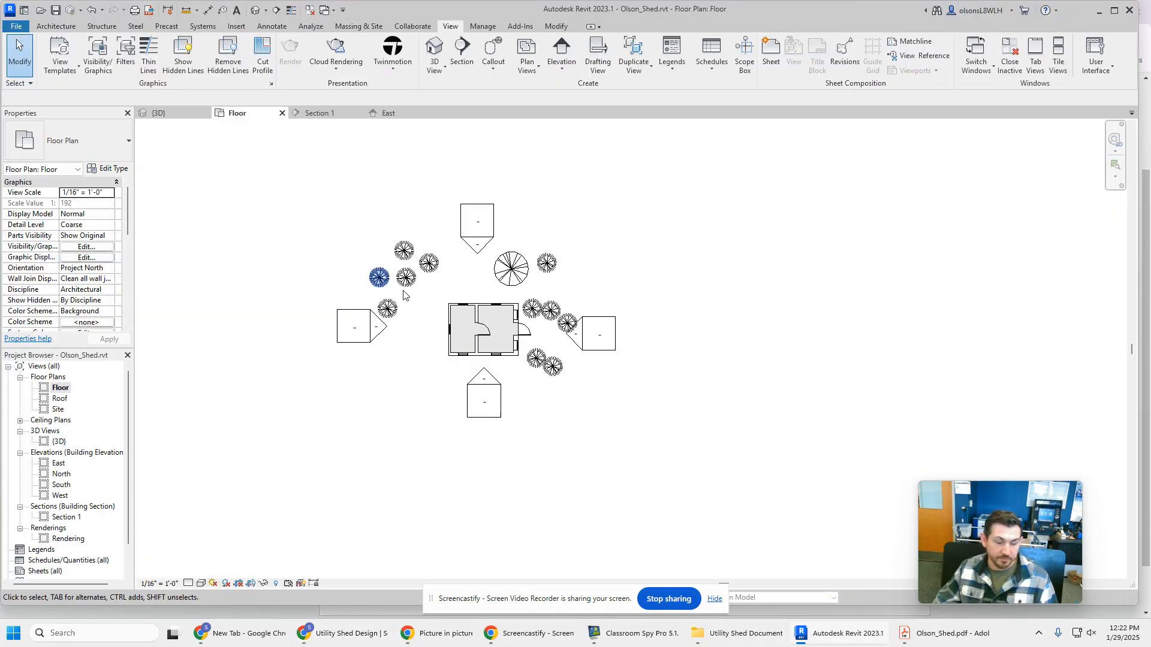
scroll(55, 564, down, 1)
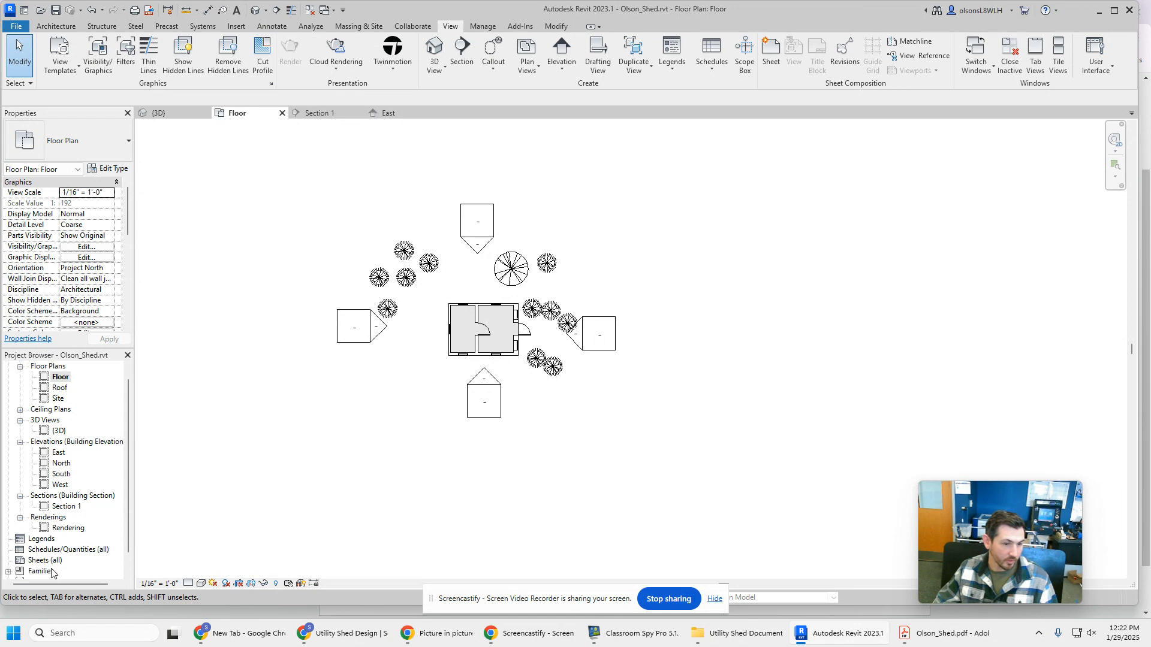
scroll(40, 566, down, 1)
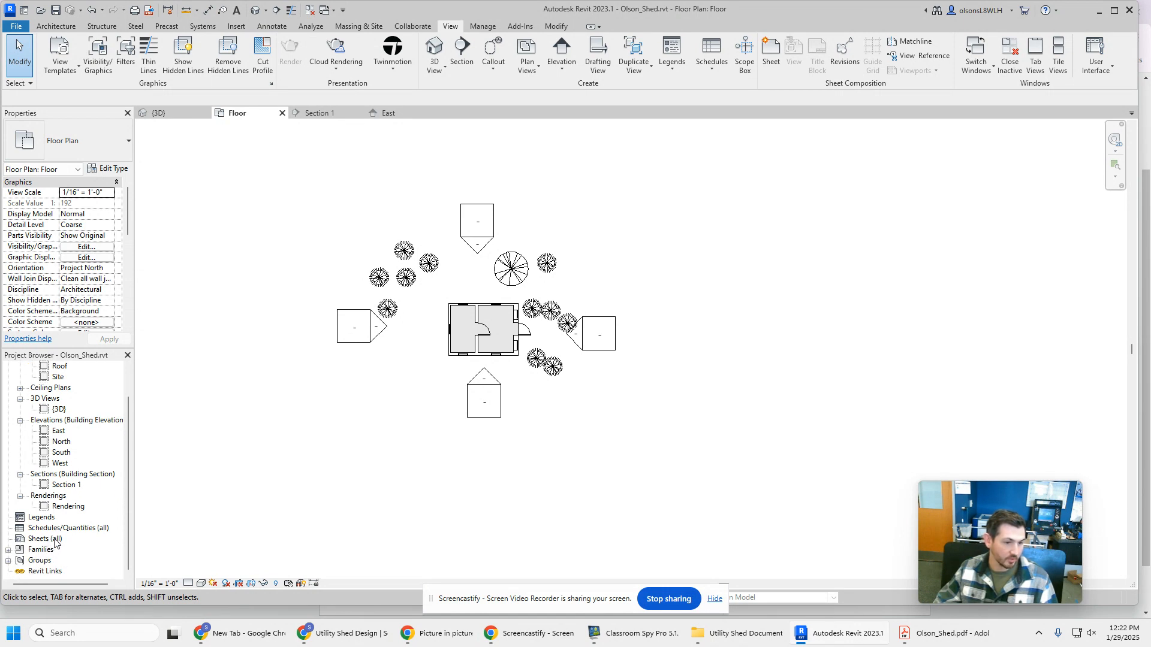
right_click(55, 539)
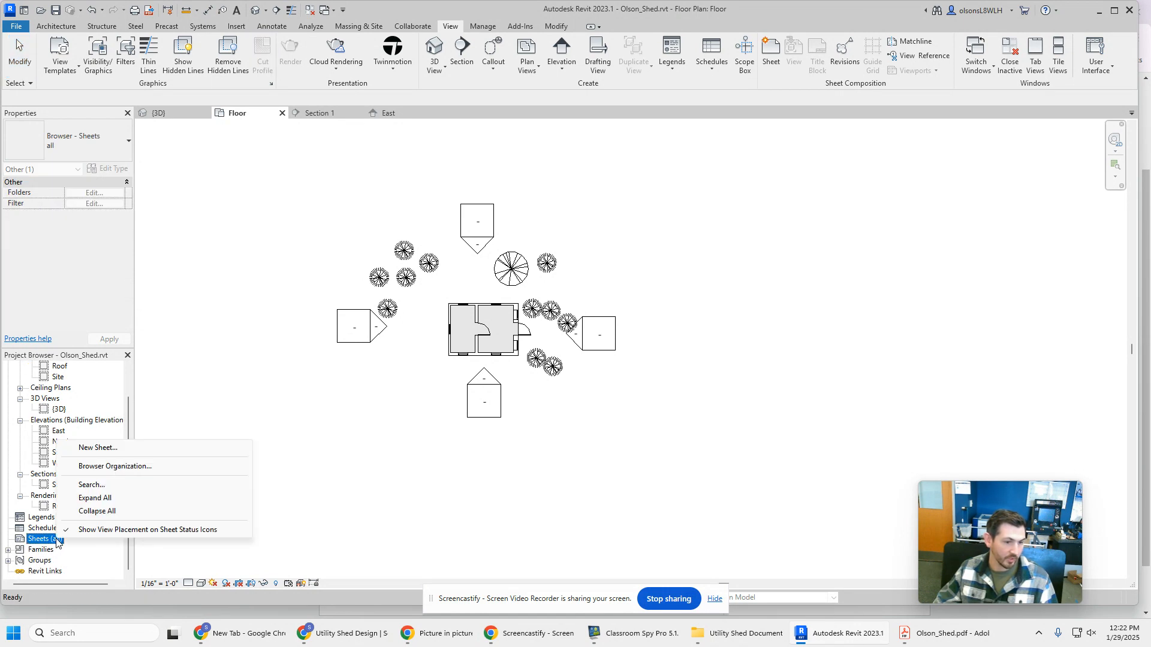
click(98, 448)
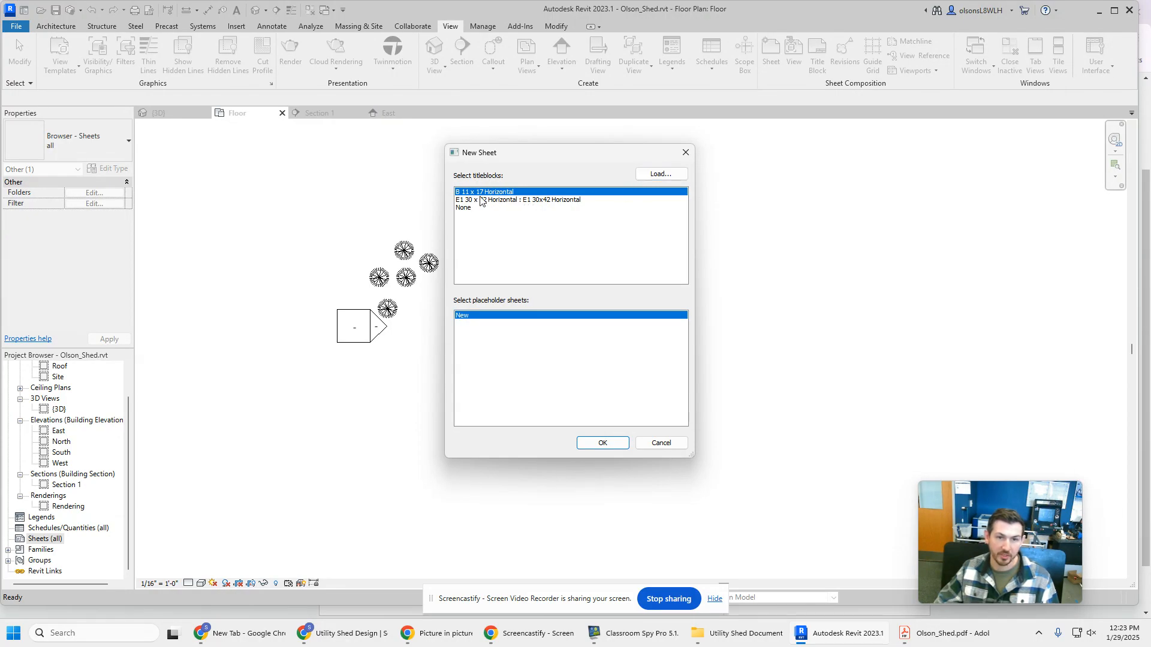
Browse for a title block to load in the Student shares drive's Architecture, Revit, English-Imperial, Titleblocks folder
click(660, 175)
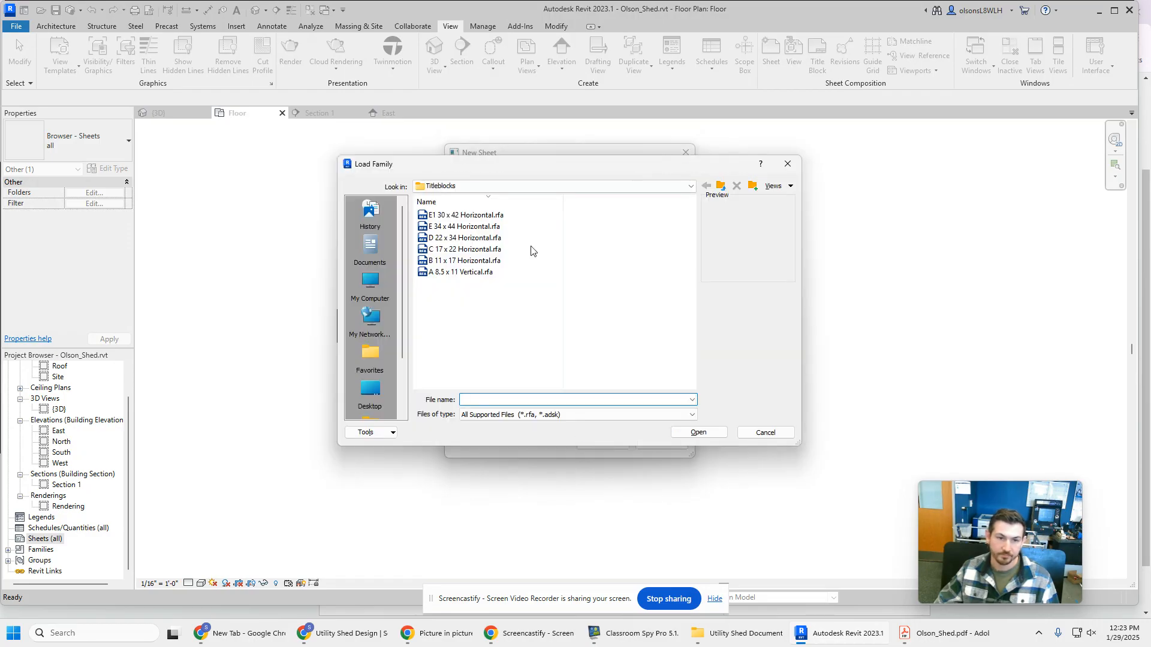
click(370, 284)
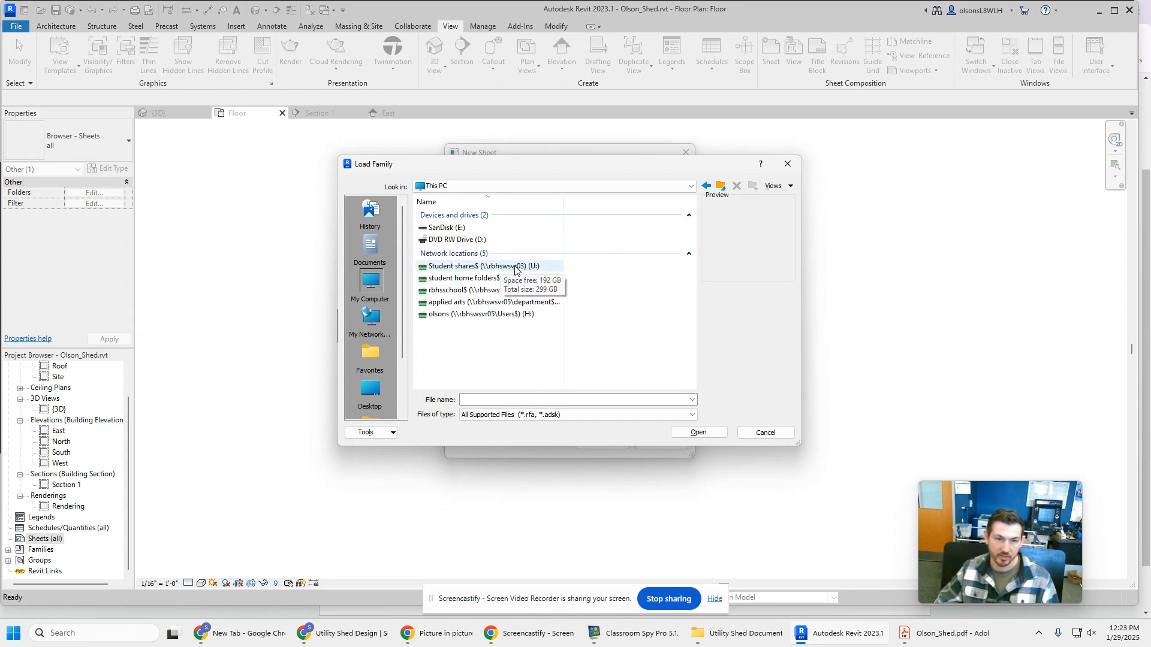
double_click(487, 268)
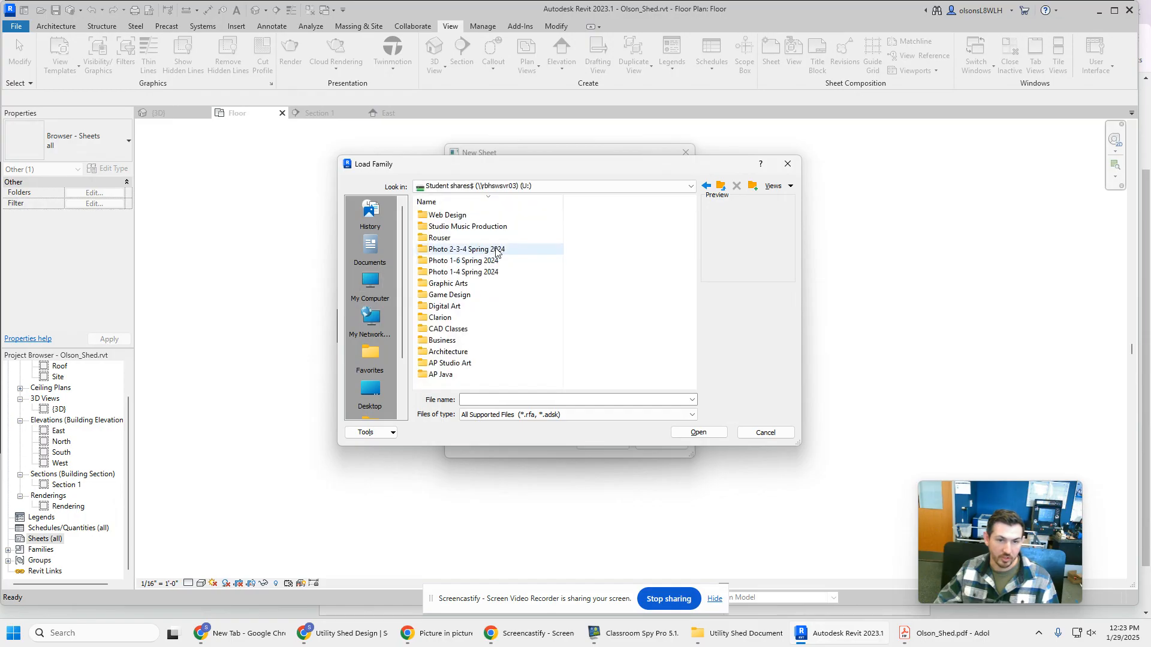
double_click(482, 351)
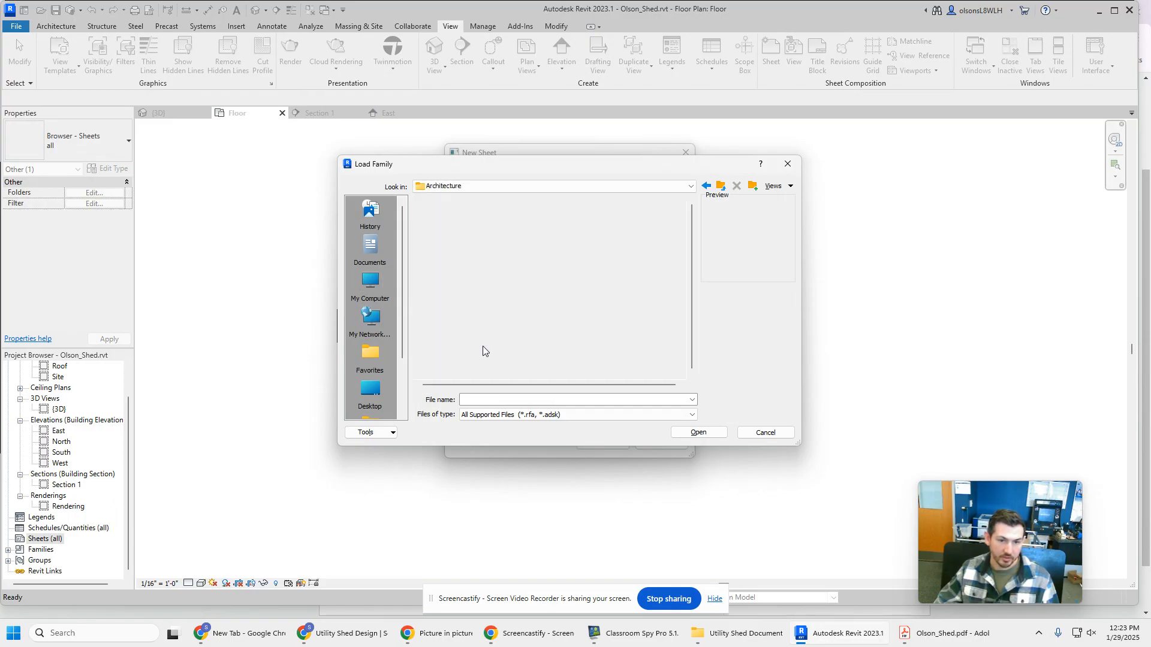
double_click(454, 221)
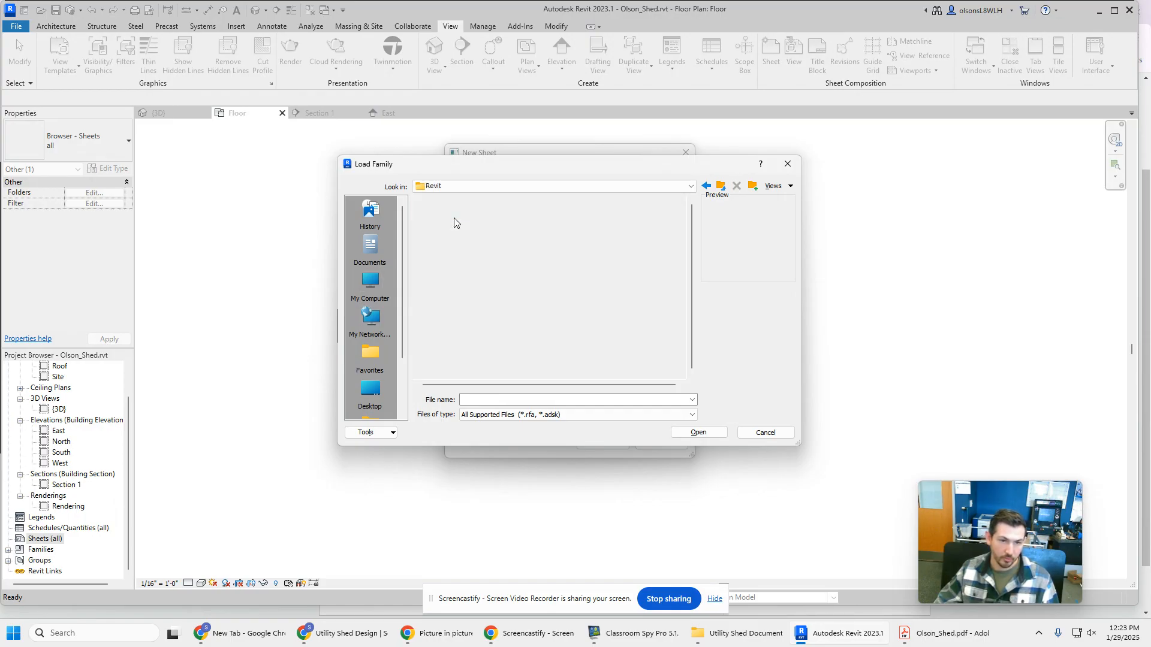
click(458, 217)
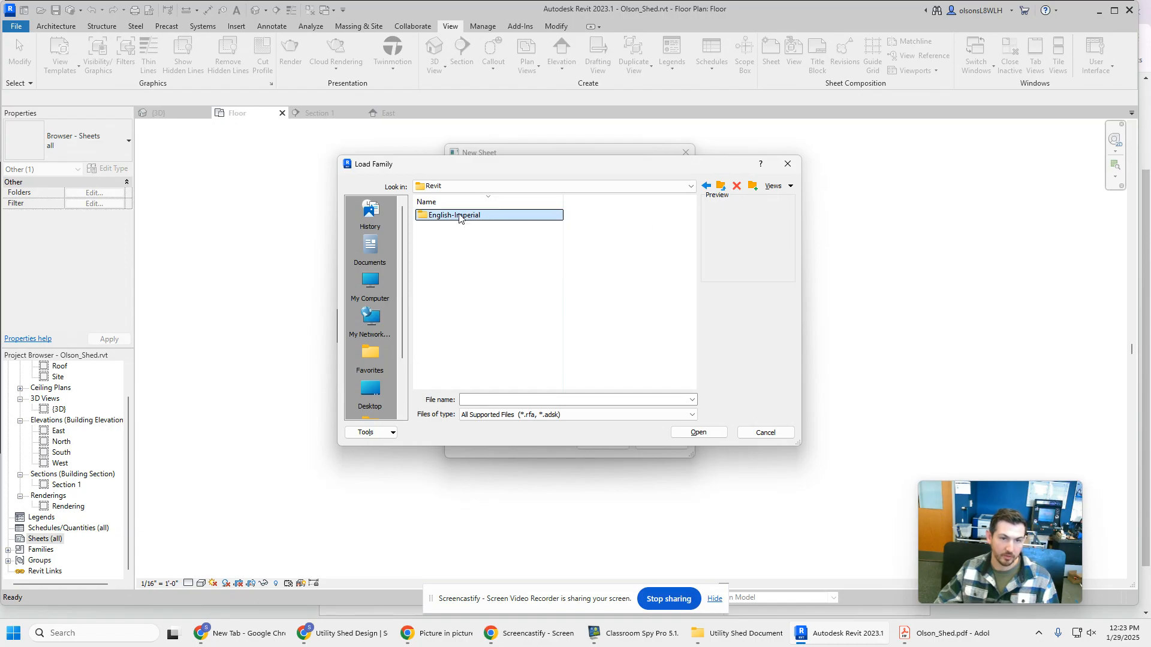
double_click(459, 215)
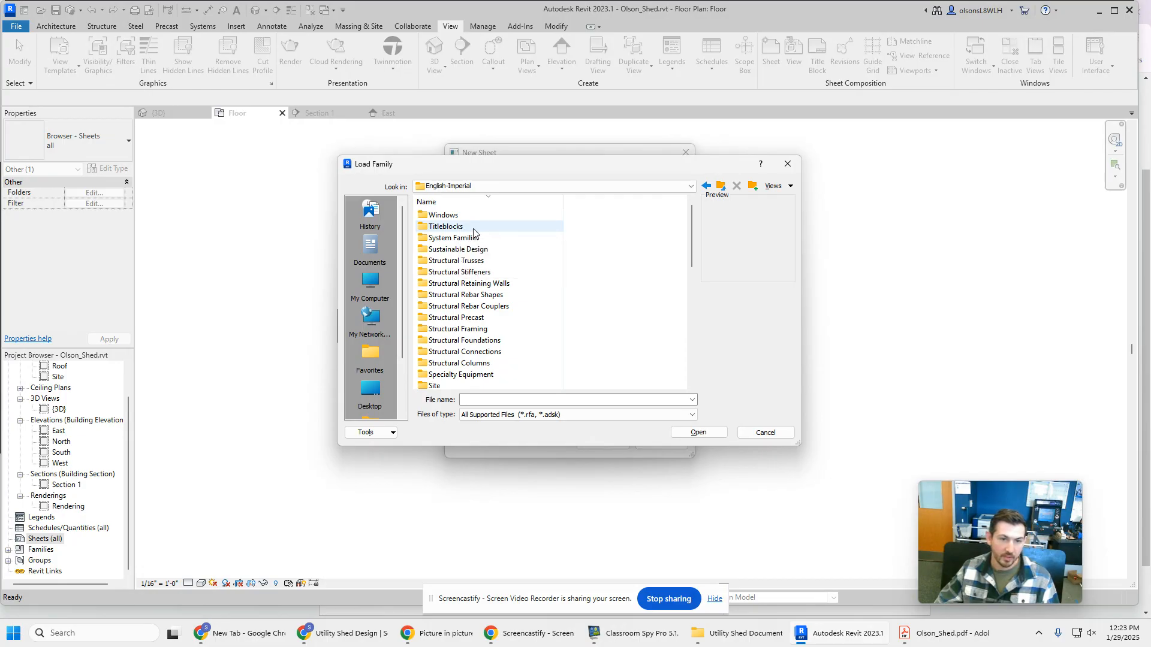
double_click(471, 228)
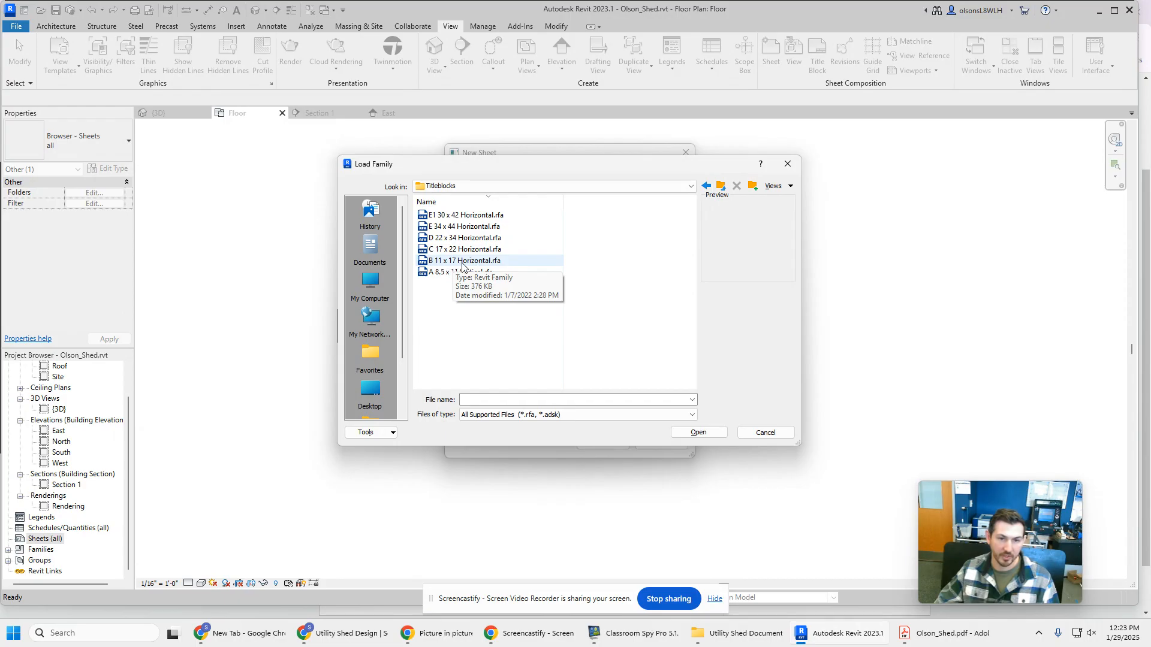
Load the B 11 x 17 Horizontal title block family and create the new sheet with it
click(480, 262)
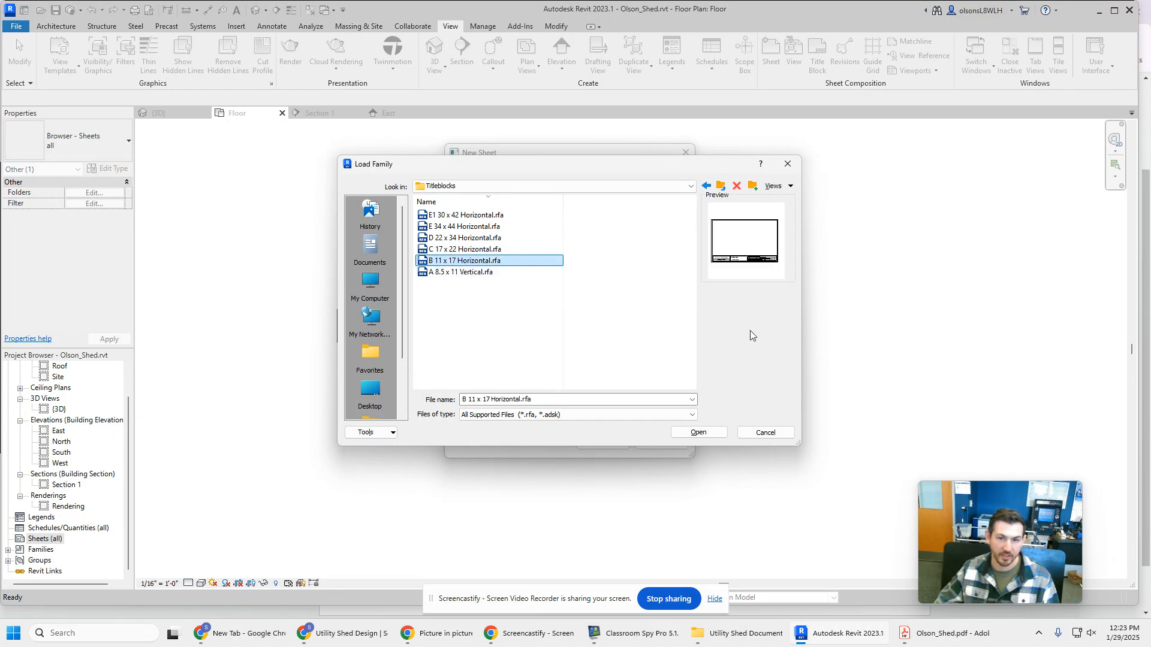
click(699, 433)
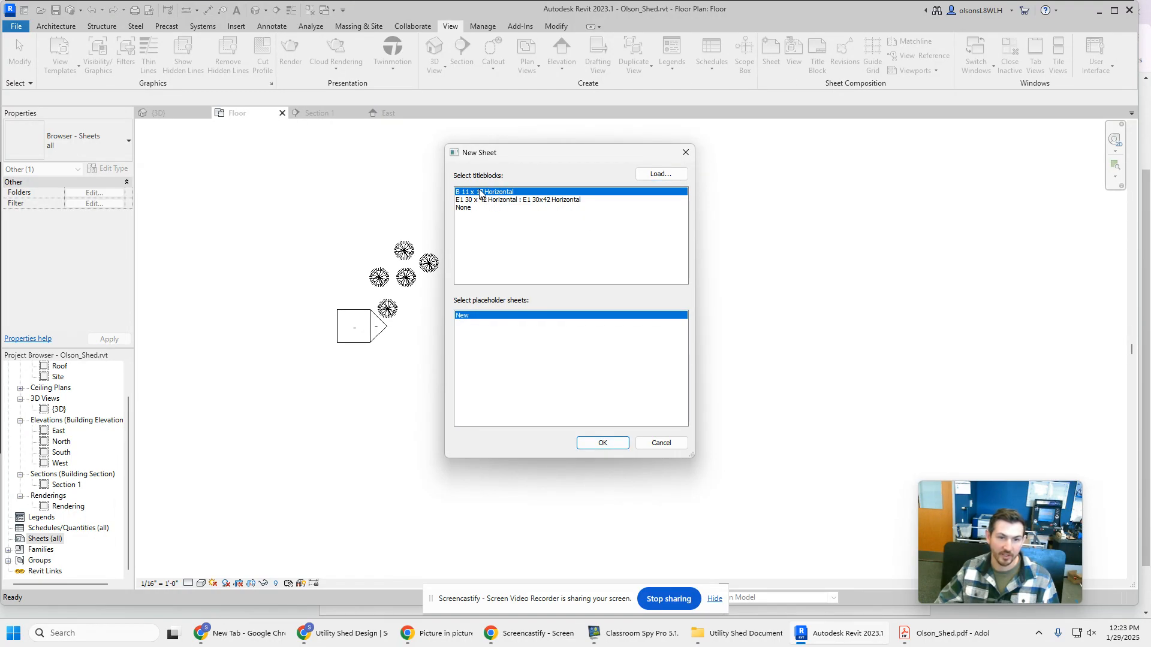
click(609, 447)
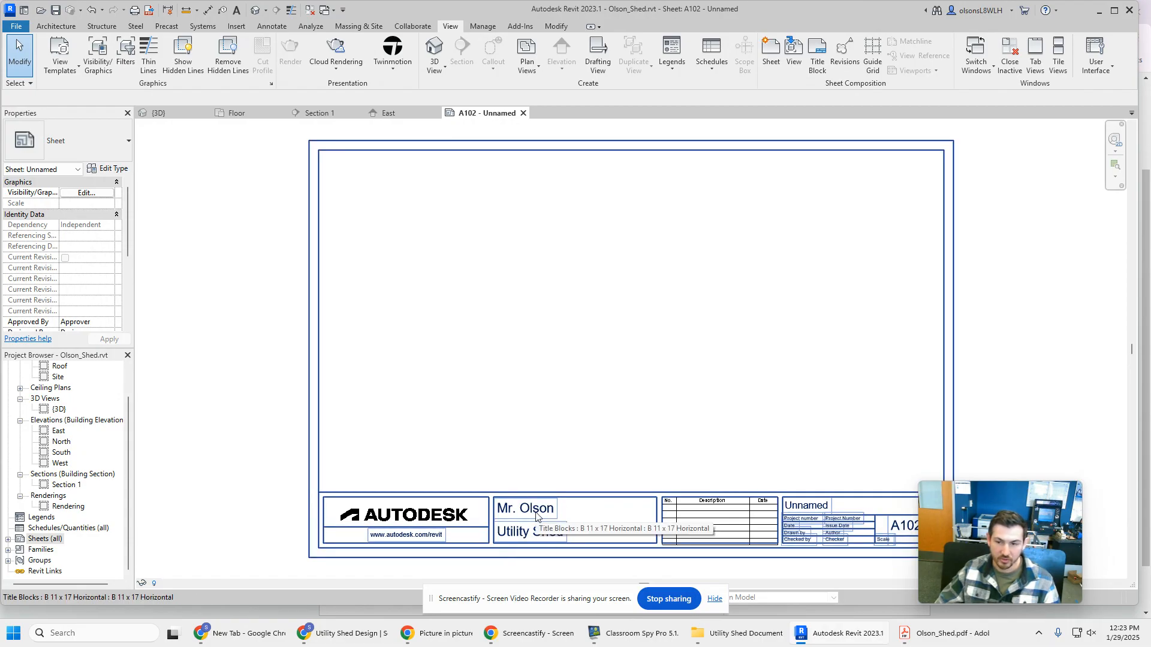
Open the title block's owner name and project name fields for editing
click(508, 514)
click(531, 510)
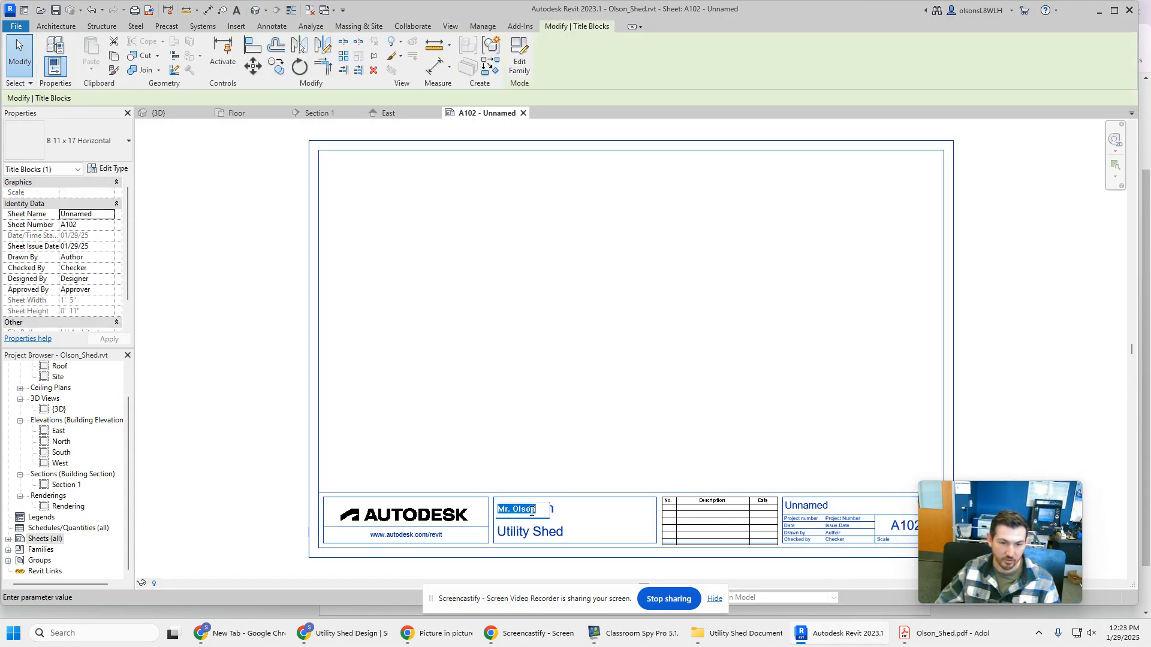
click(558, 536)
click(557, 535)
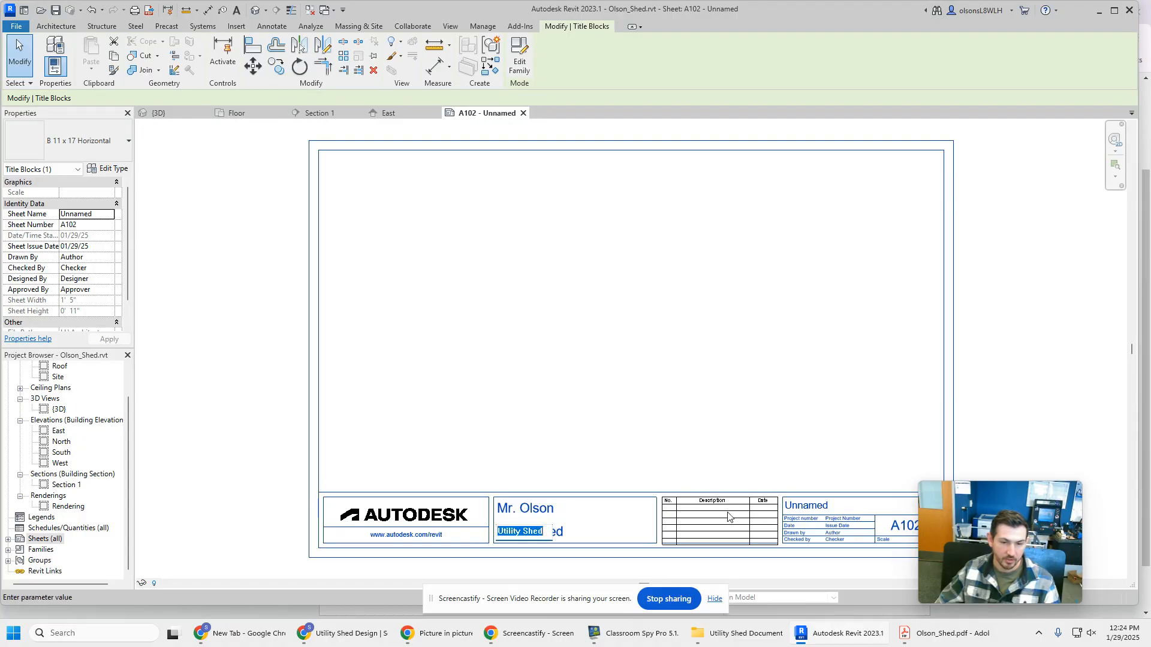
Rename the unnamed sheet "Utility Shed" in its title block
click(813, 502)
click(809, 505)
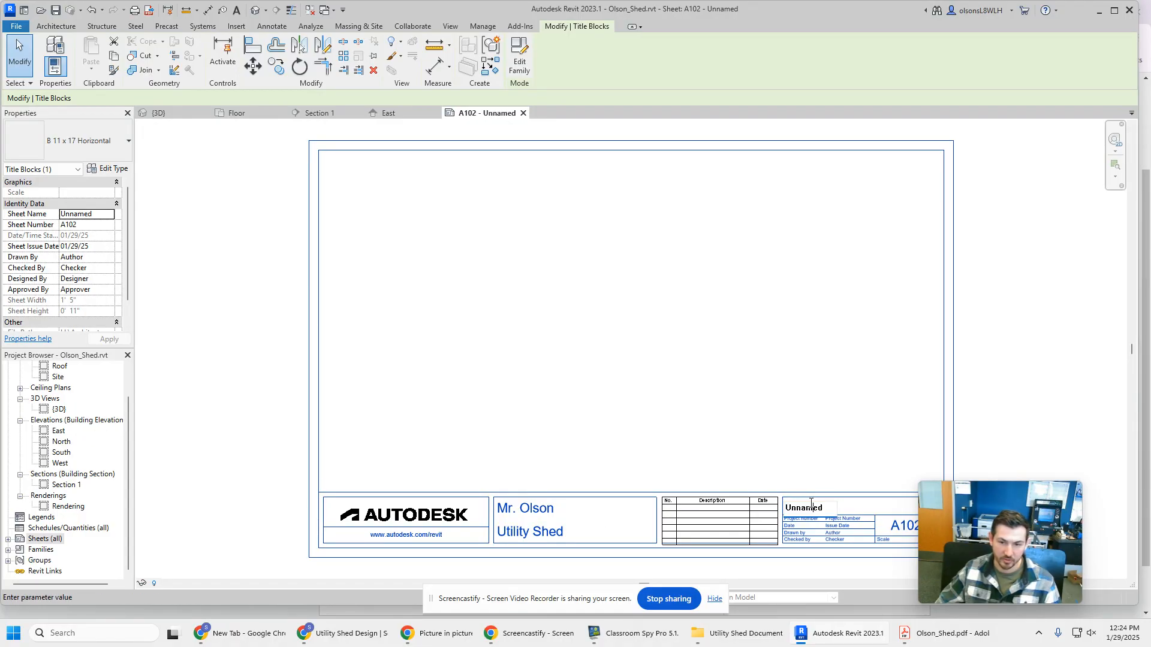
text(U)
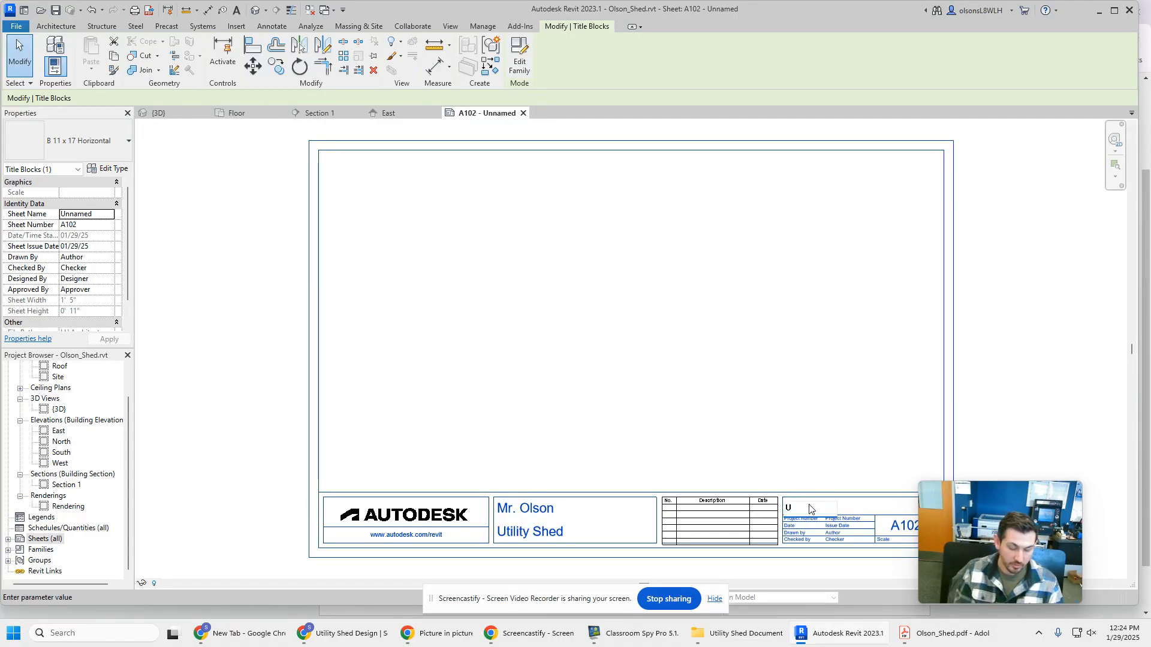
text(tility Shed)
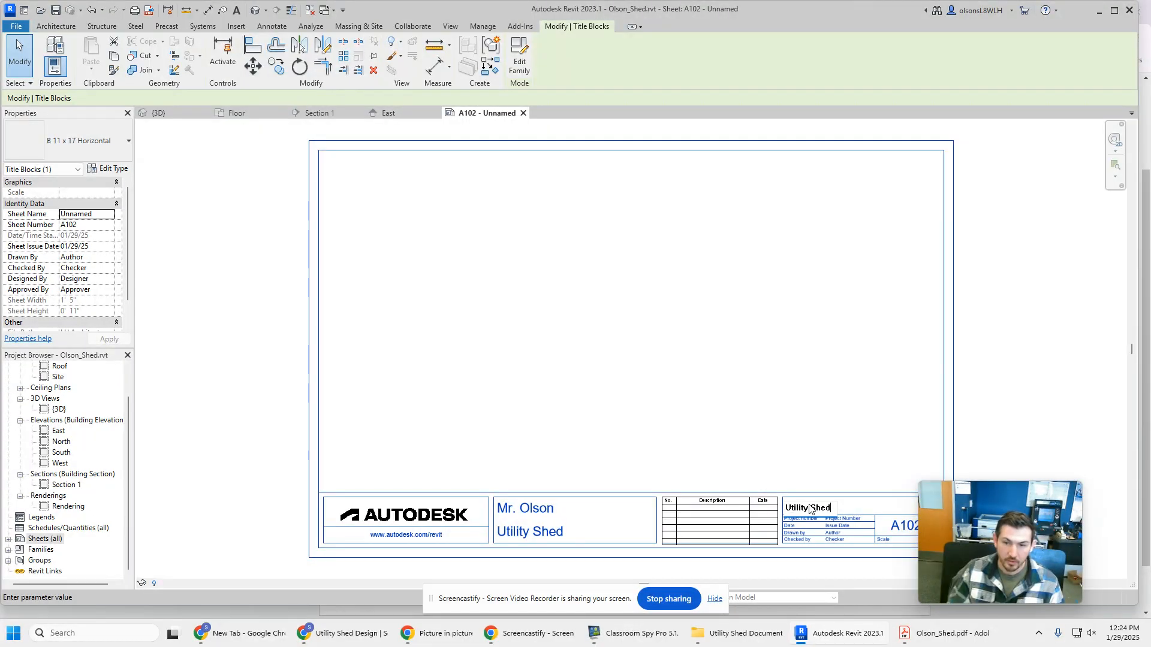
click(953, 358)
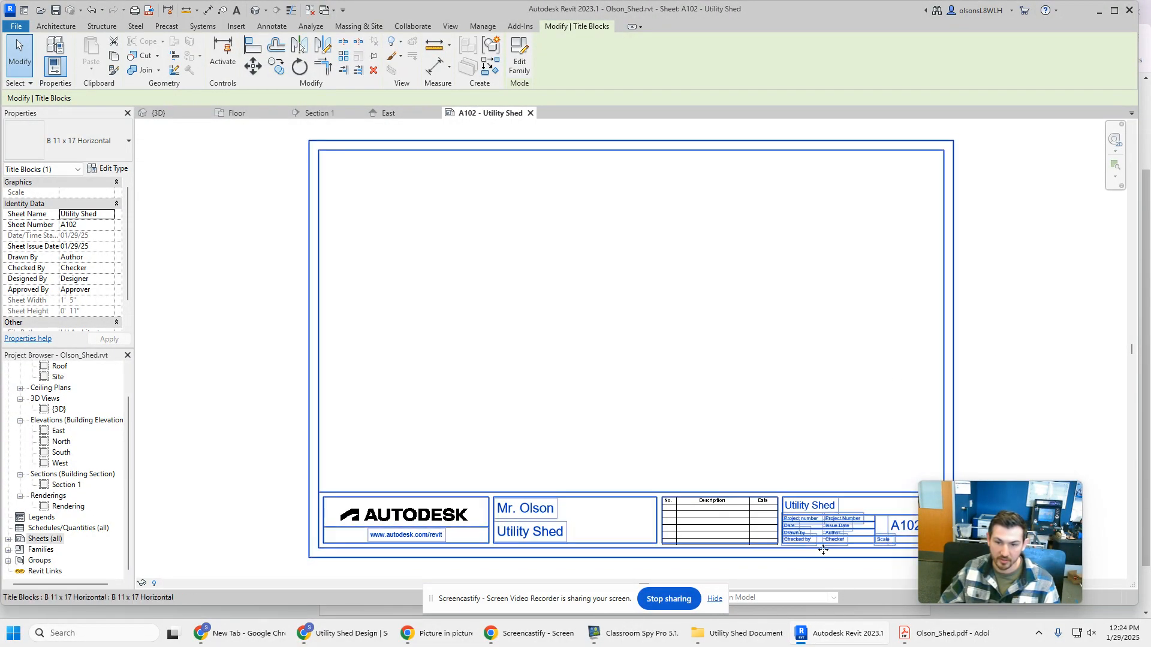
Examine the title block's project number, date, drawn by, checked by and sheet number fields up close
middle_drag(995, 414, 926, 390)
scroll(750, 474, down, 2)
scroll(745, 553, up, 4)
scroll(744, 553, up, 2)
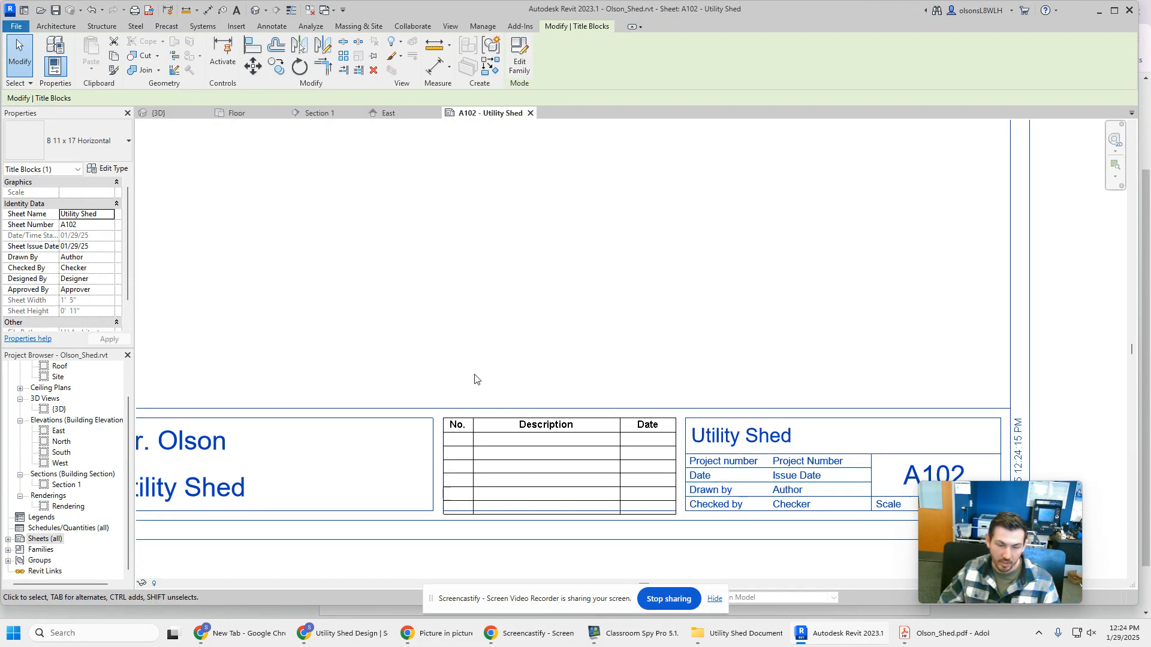
scroll(521, 367, down, 2)
scroll(689, 390, up, 4)
middle_drag(740, 411, 659, 398)
scroll(653, 399, down, 4)
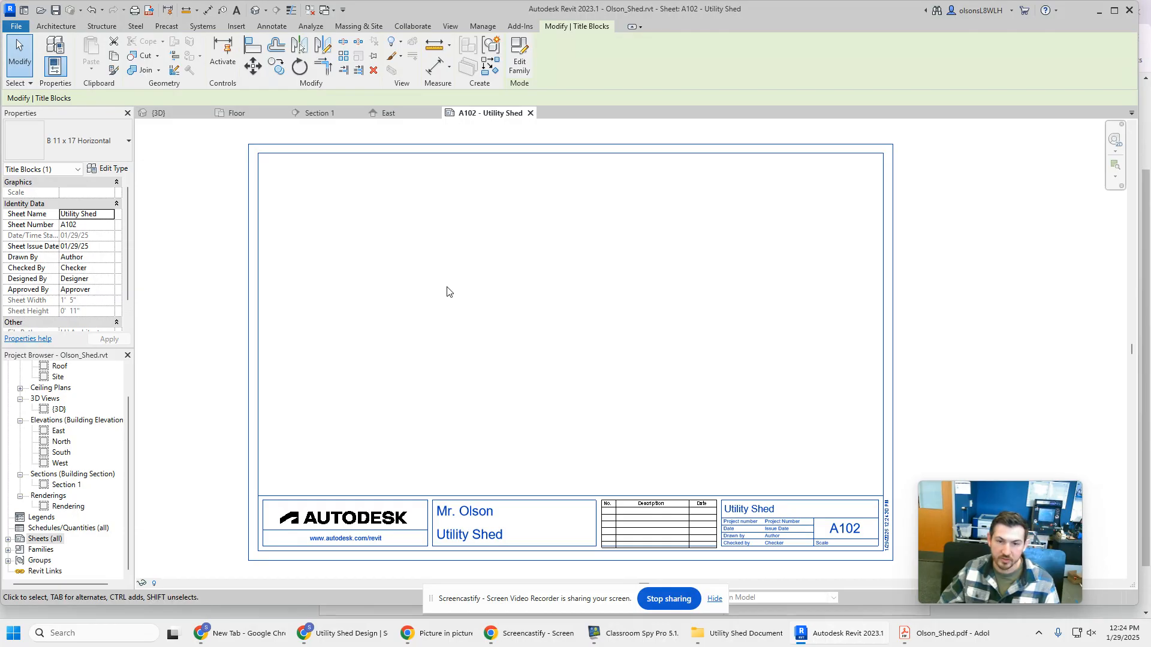
key(space)
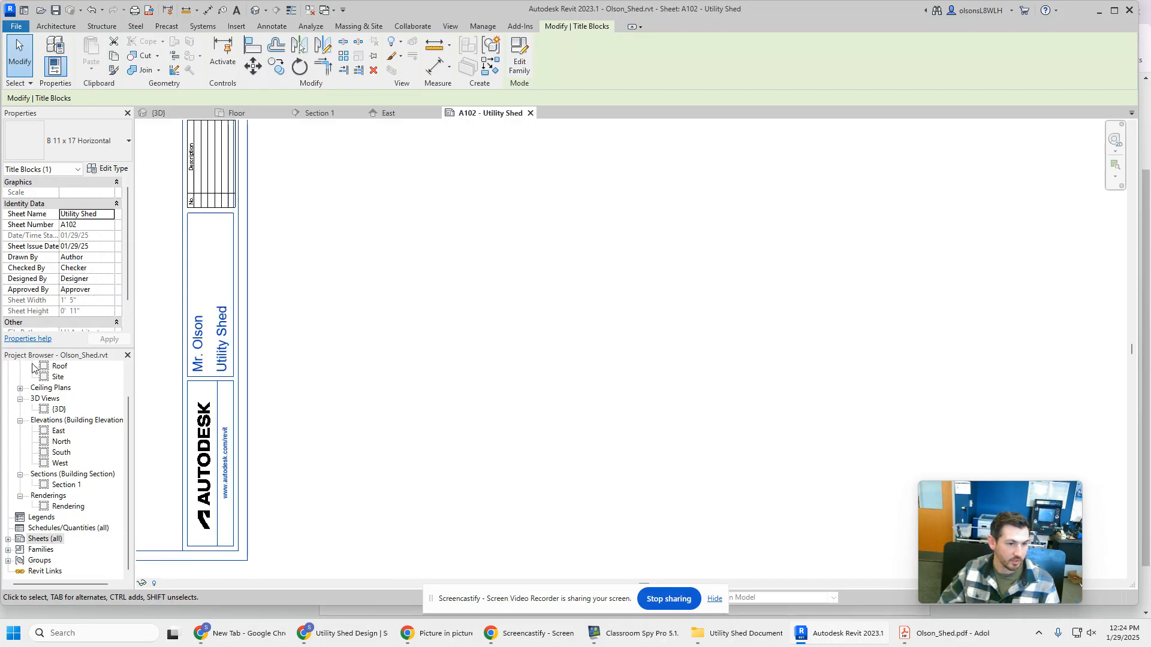
key(space)
key(space)
key(space)
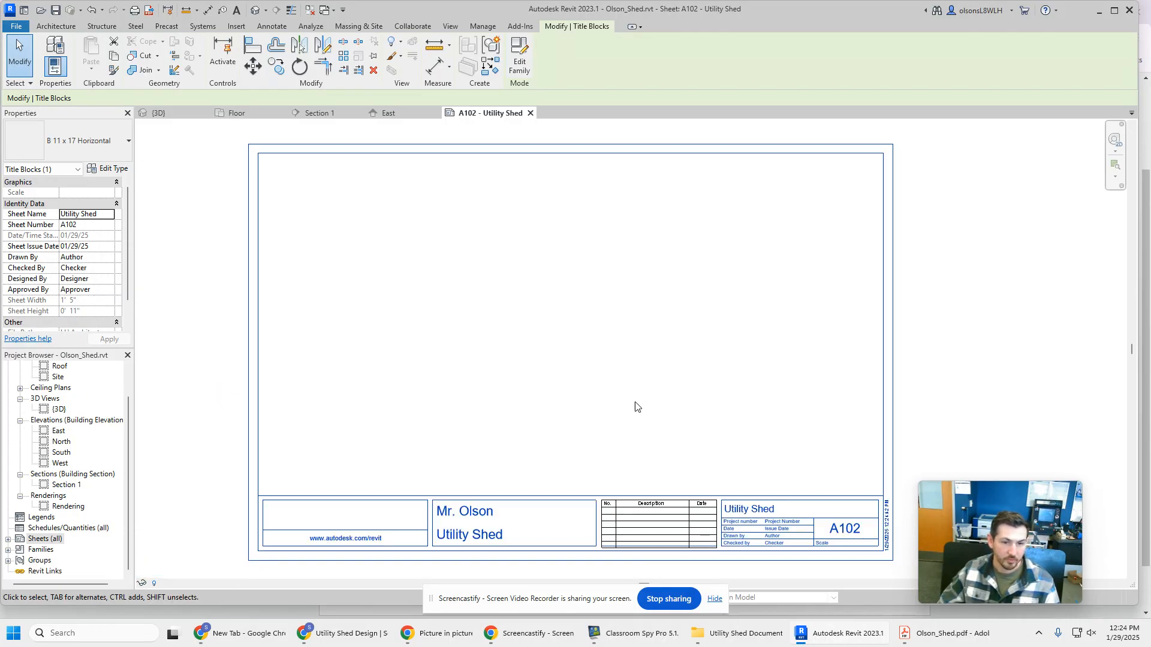
click(989, 347)
Open the Floor plan view and move the four elevation markers outward, well clear of the shed and its plants
scroll(59, 394, up, 1)
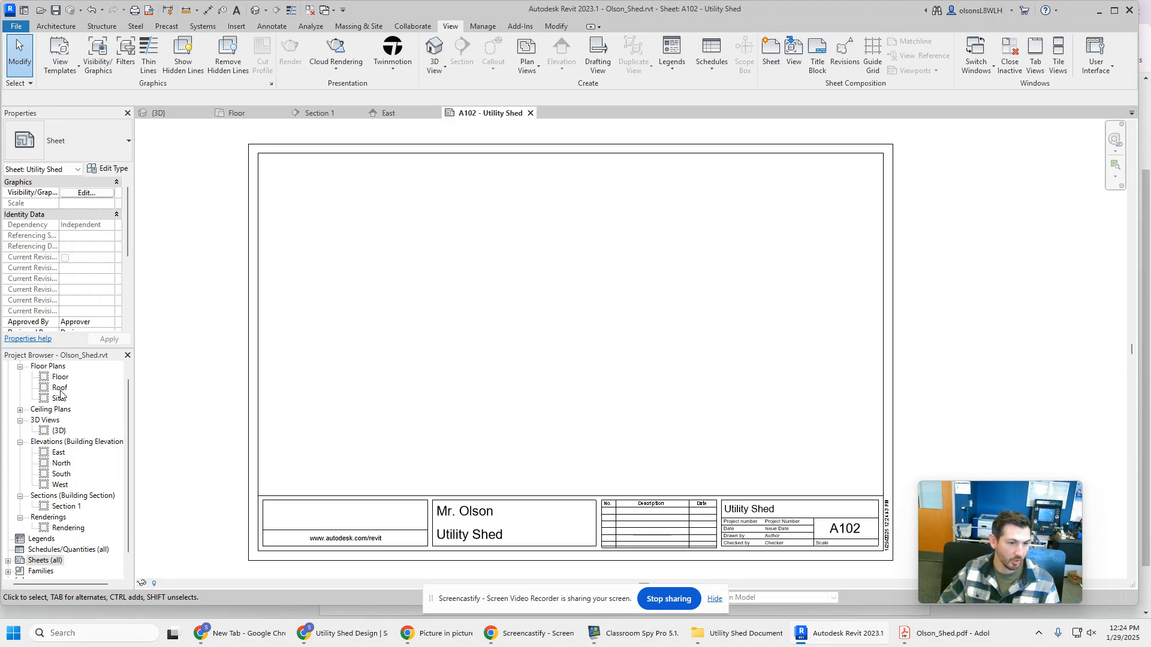
double_click(60, 377)
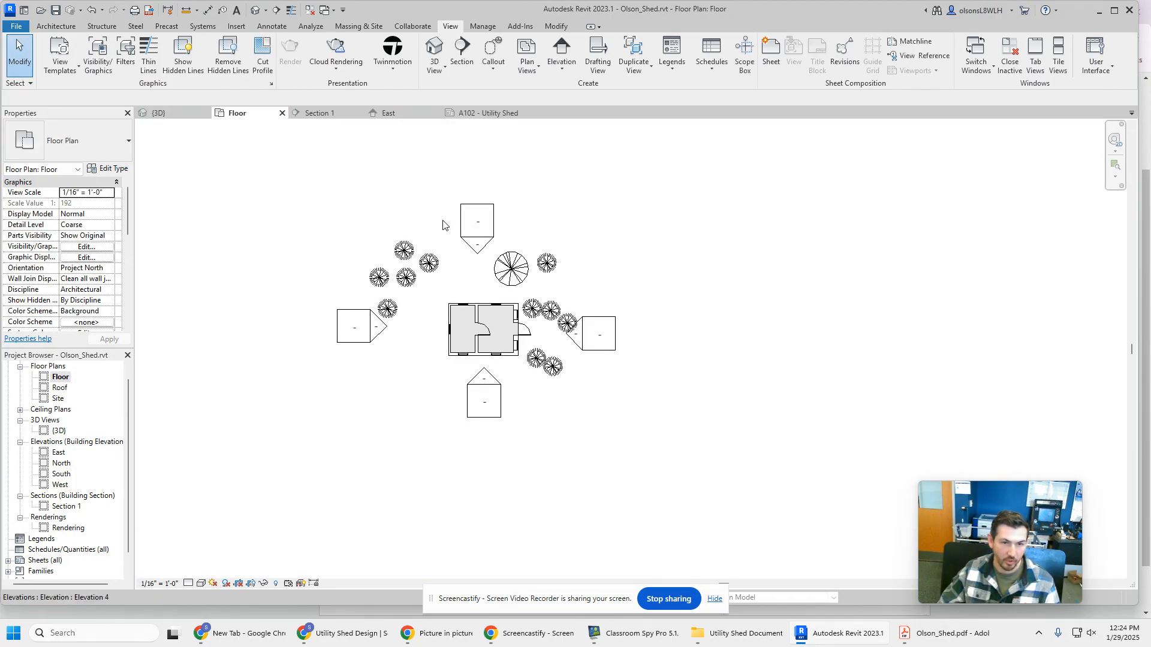
scroll(386, 389, down, 3)
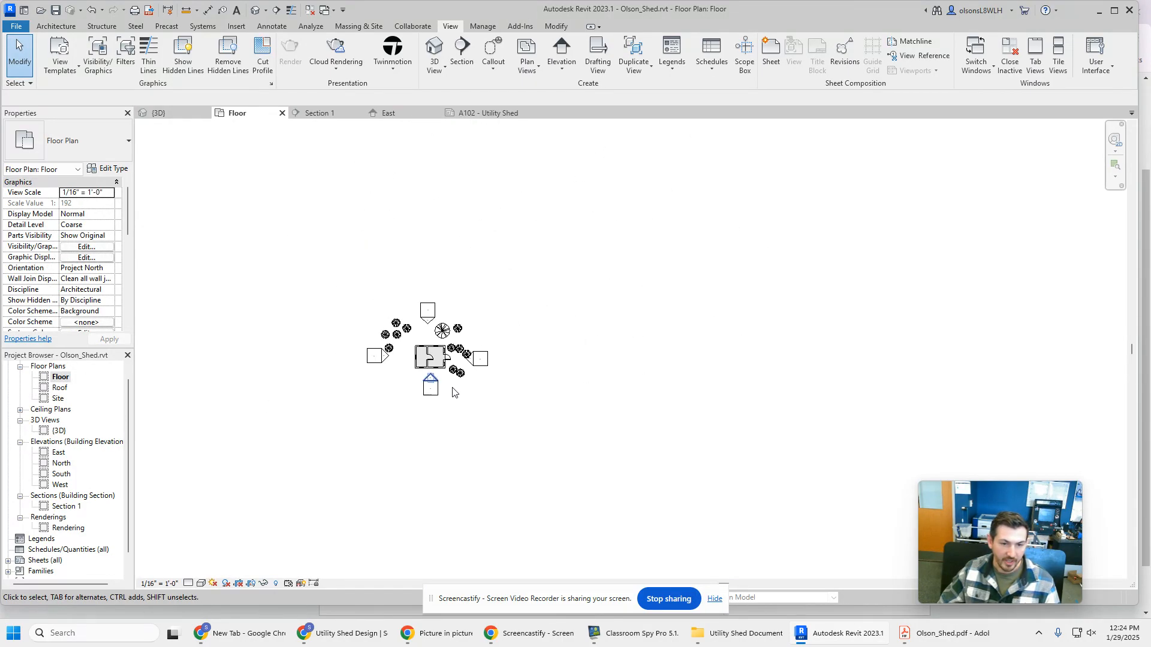
drag(480, 363, 688, 366)
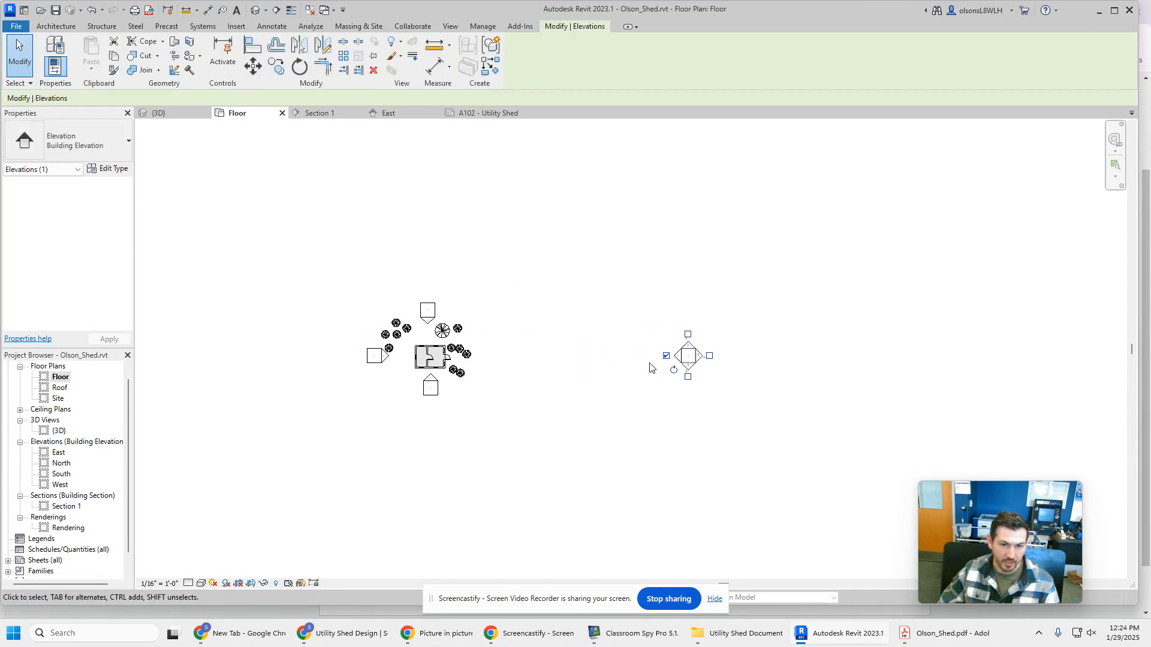
mouse_move(427, 387)
mouse_down()
mouse_move(415, 529)
mouse_move(430, 533)
mouse_up()
drag(361, 362, 235, 359)
mouse_move(428, 312)
mouse_down()
mouse_move(438, 225)
mouse_move(419, 204)
mouse_up()
click(273, 419)
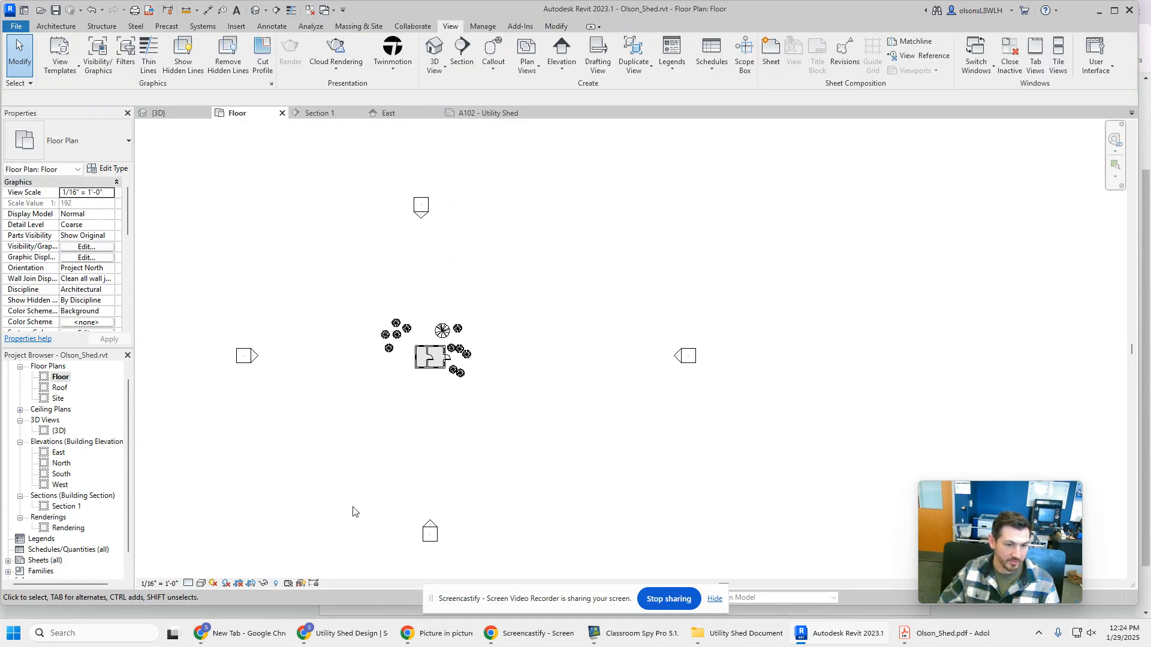
Set the Floor plan's view scale to 1/8" = 1'-0" and expand the project's list of sheets
click(172, 585)
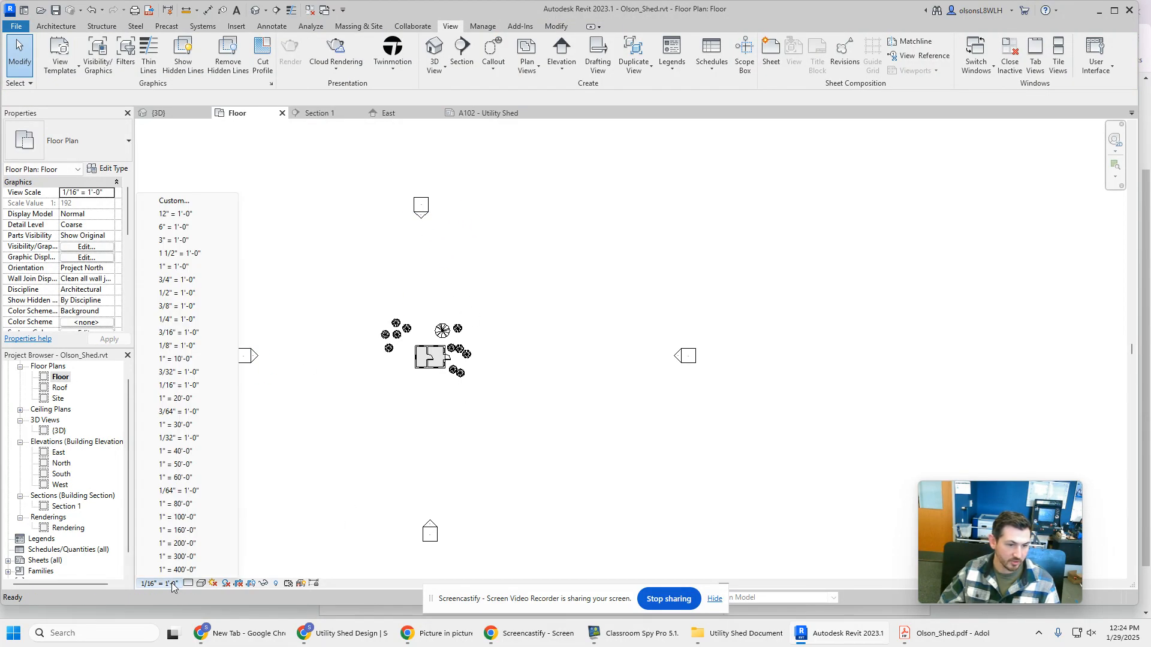
click(191, 347)
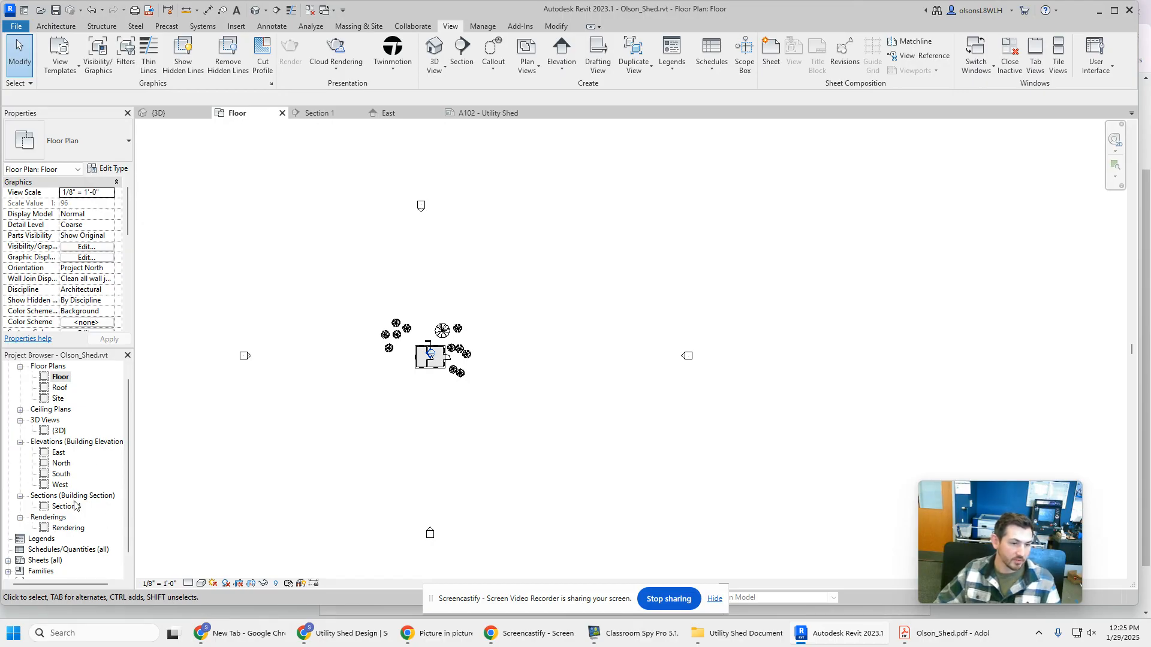
click(8, 561)
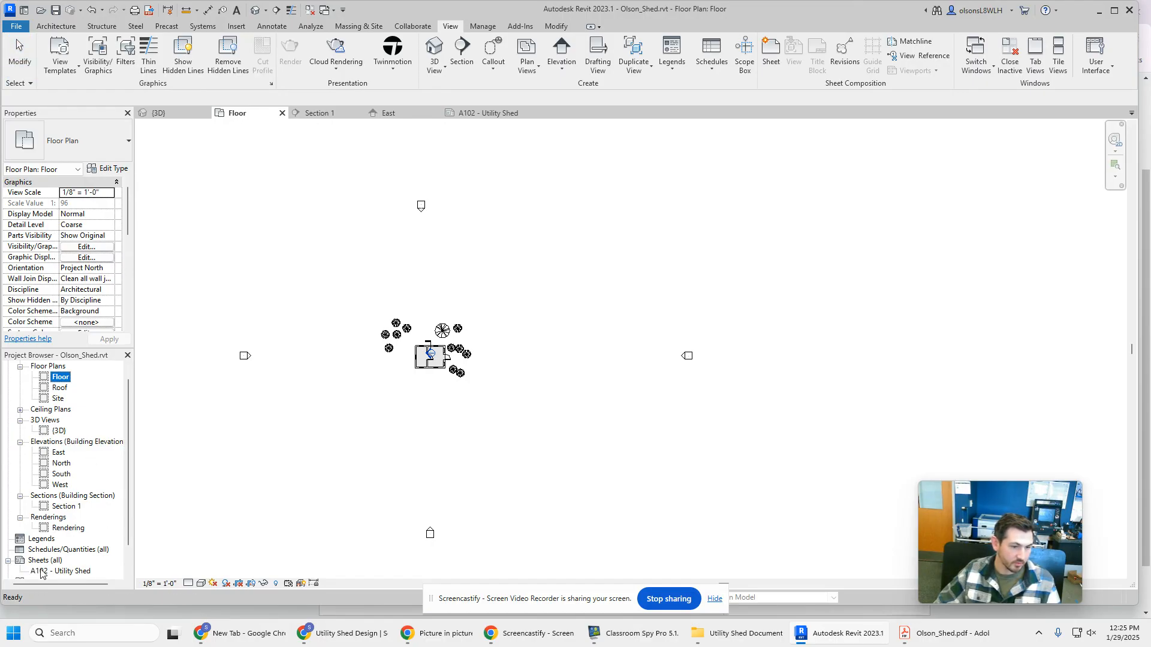
Open sheet A102 - Utility Shed and place the Floor plan view on it with the shed in its upper-left area
click(73, 573)
double_click(74, 573)
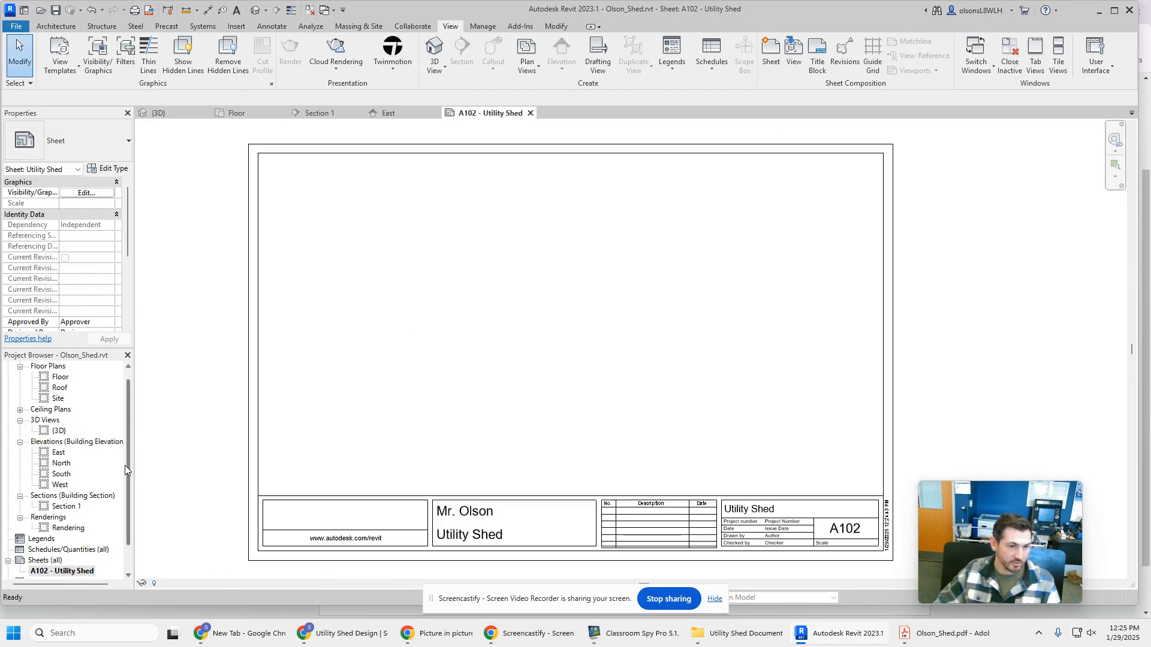
click(59, 378)
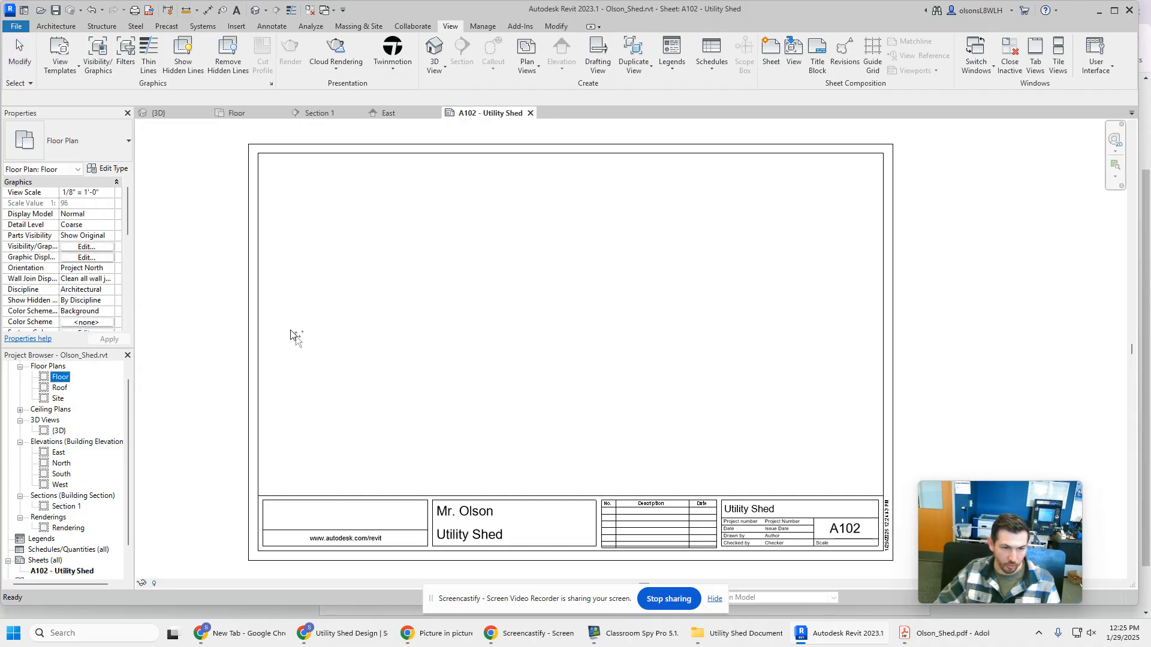
drag(442, 261, 442, 262)
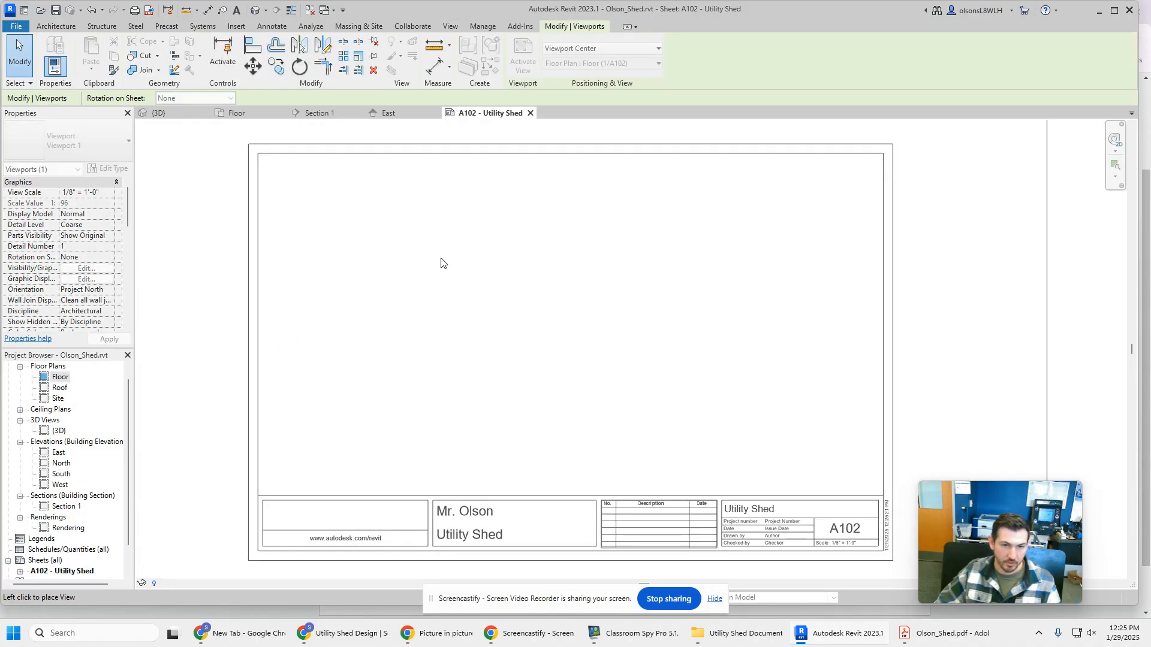
click(437, 295)
scroll(437, 300, up, 2)
scroll(438, 307, down, 3)
scroll(438, 307, down, 3)
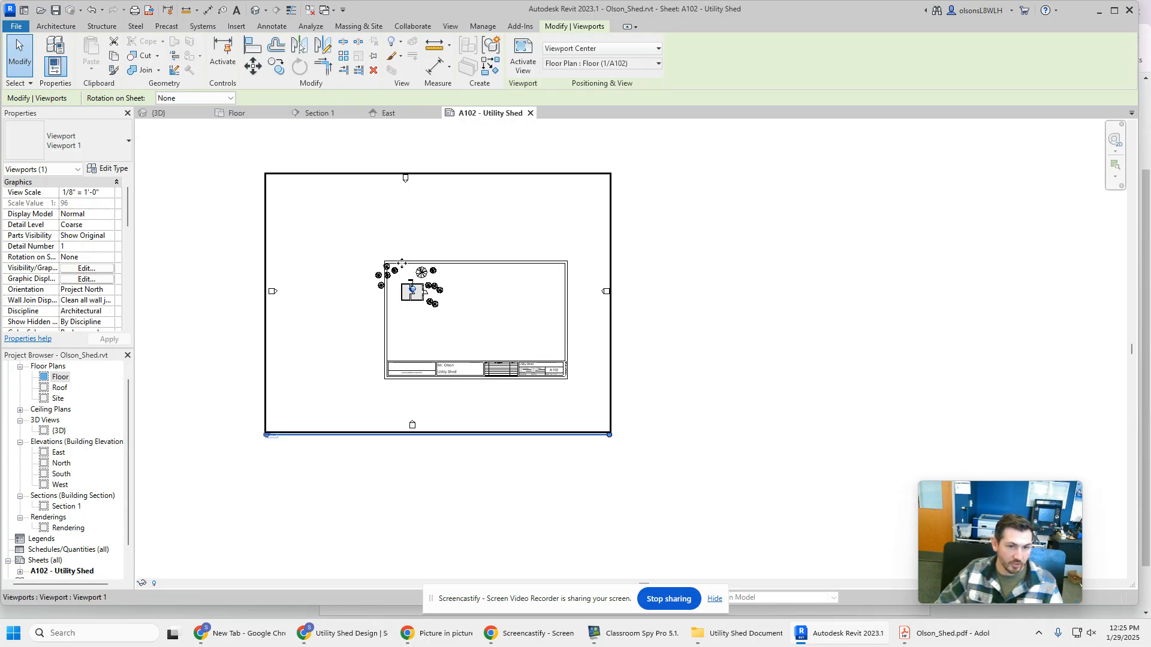
Reopen the Floor plan view and move the four elevation markers inward, close around the shed and its plants
double_click(64, 379)
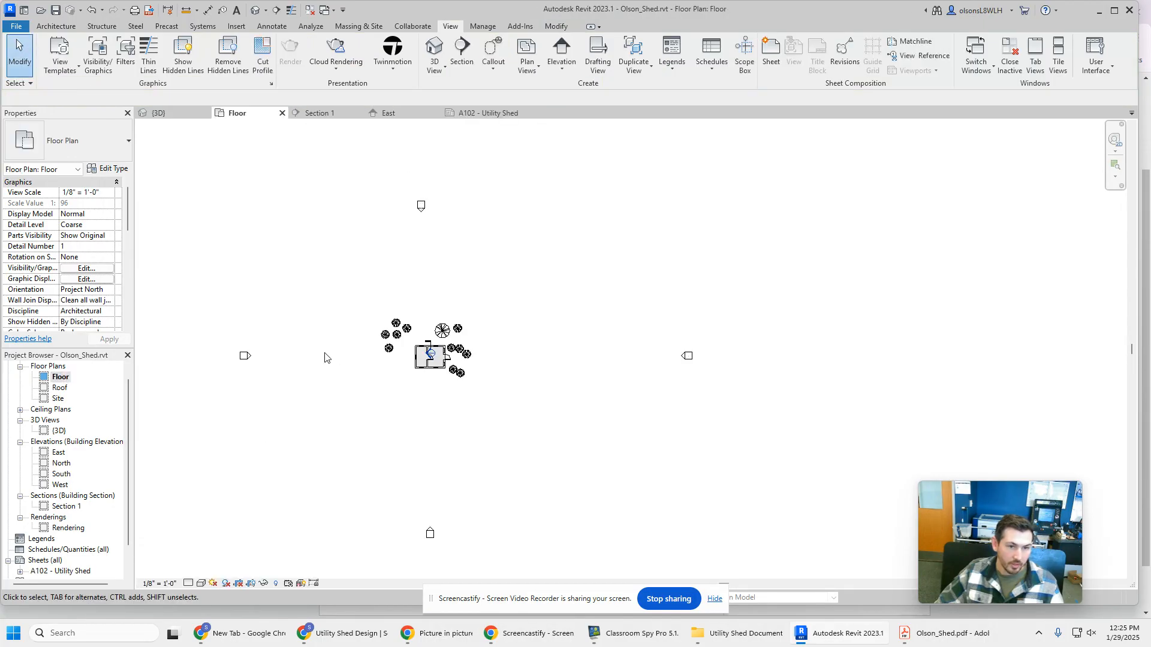
drag(245, 357, 367, 355)
mouse_move(422, 209)
mouse_down()
mouse_move(440, 292)
mouse_move(426, 309)
mouse_move(431, 257)
mouse_move(423, 268)
mouse_move(422, 252)
mouse_up()
drag(424, 206, 431, 309)
drag(430, 533, 431, 388)
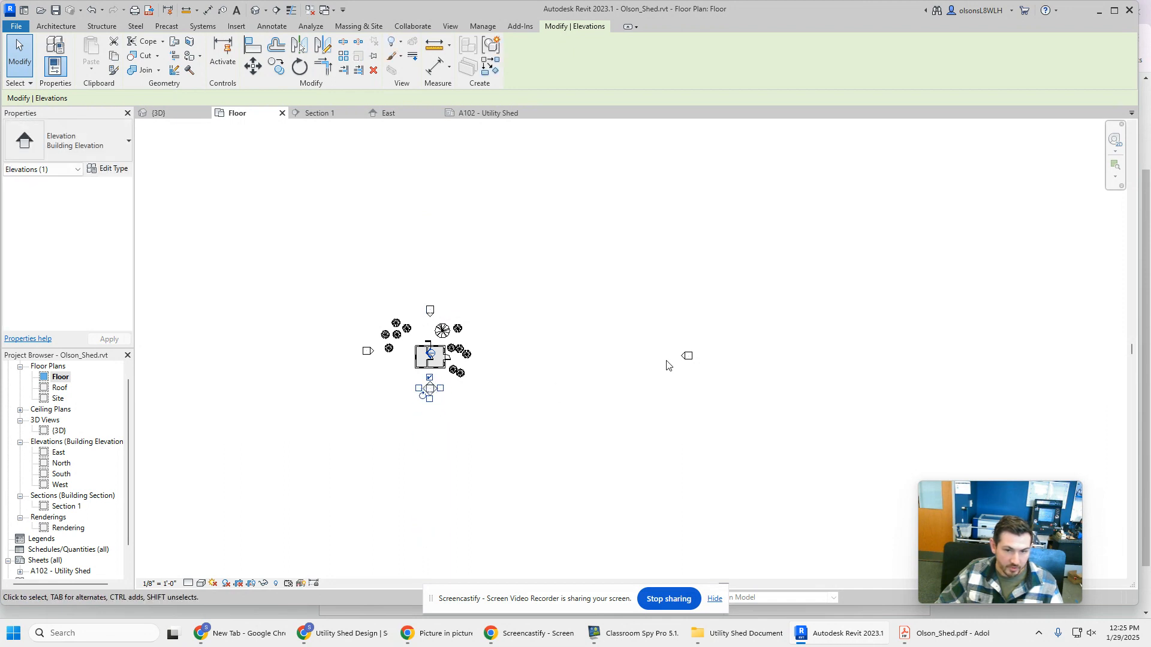
drag(689, 357, 473, 362)
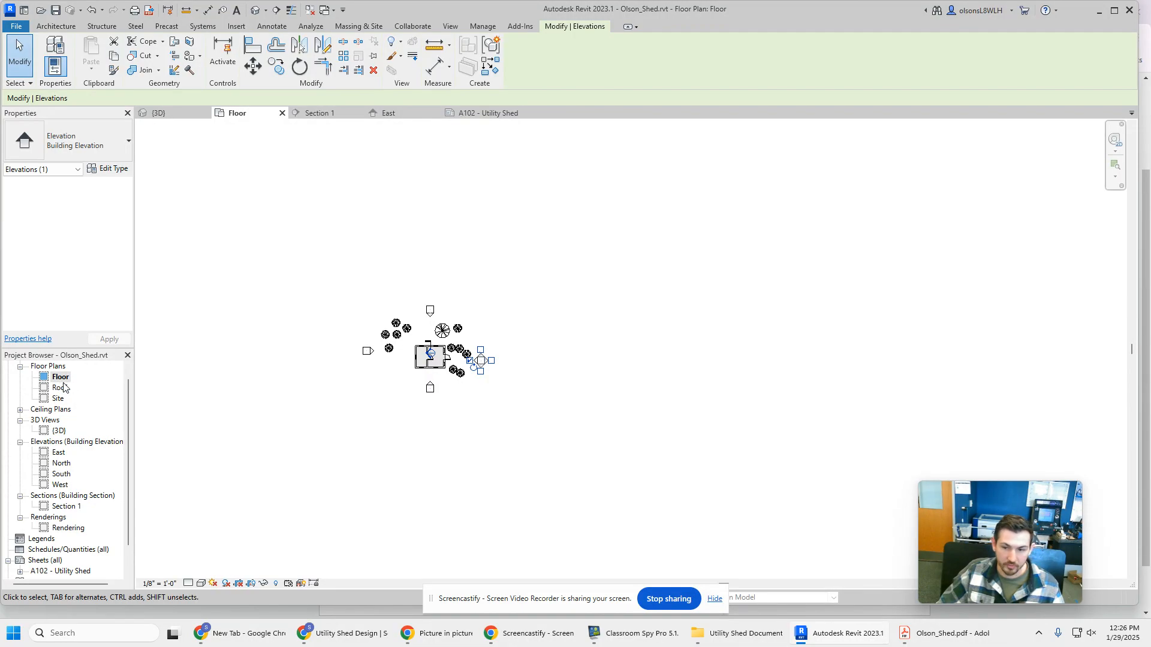
Set the Floor plan's view scale to 1/16" = 1'-0" and return to sheet A102
click(159, 585)
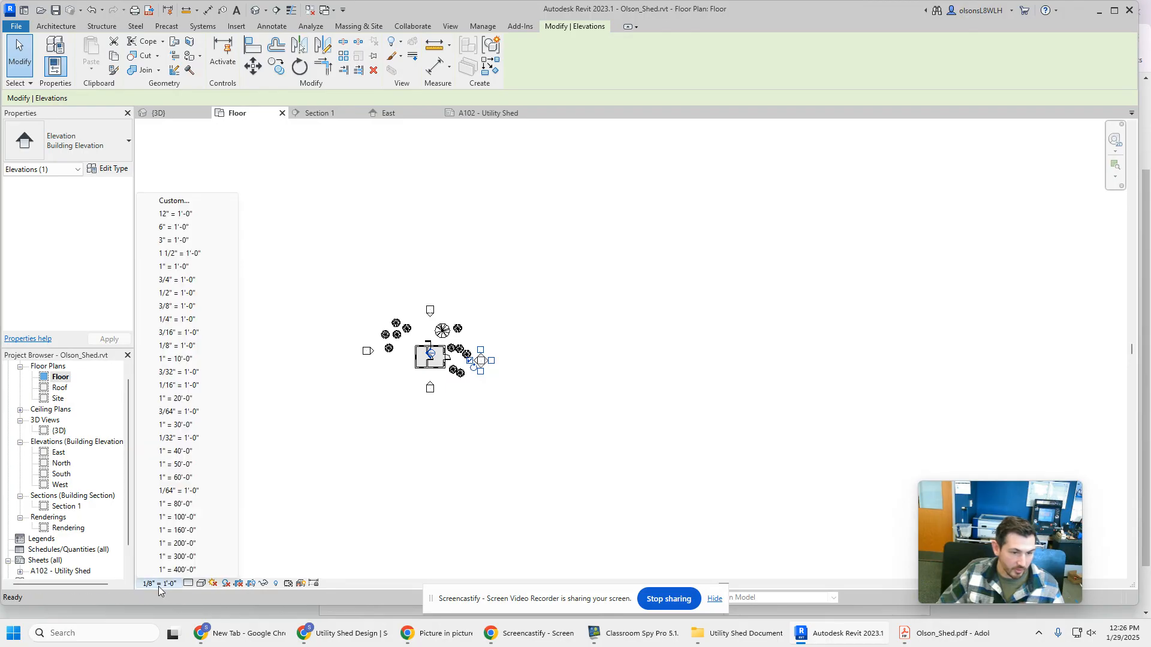
click(208, 387)
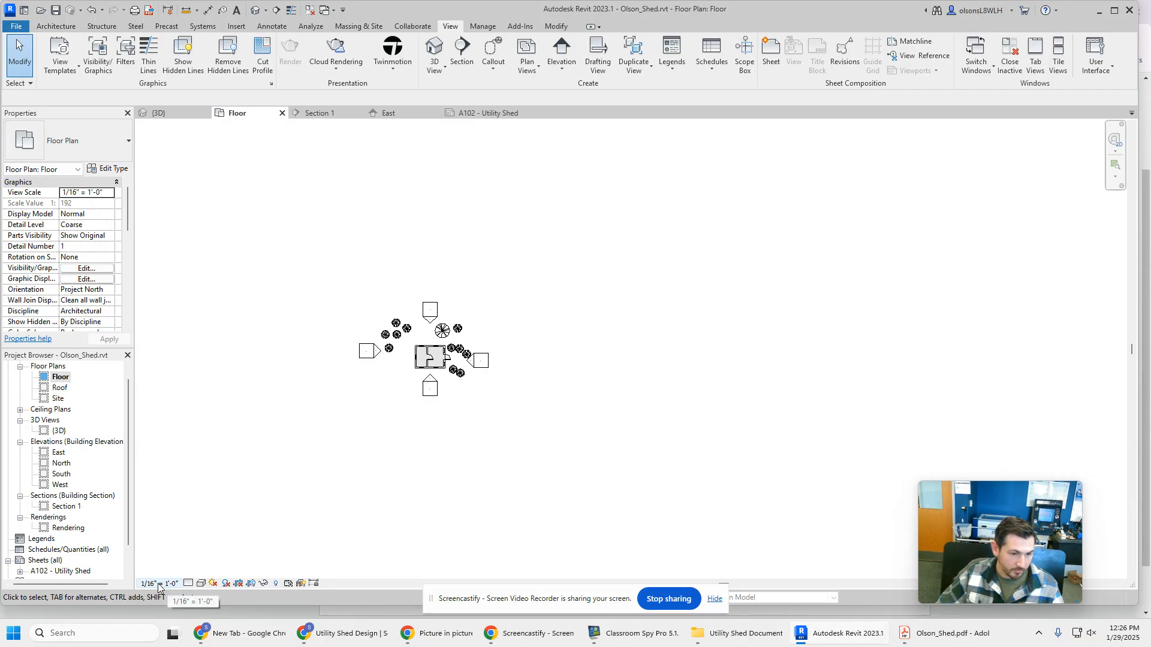
double_click(78, 573)
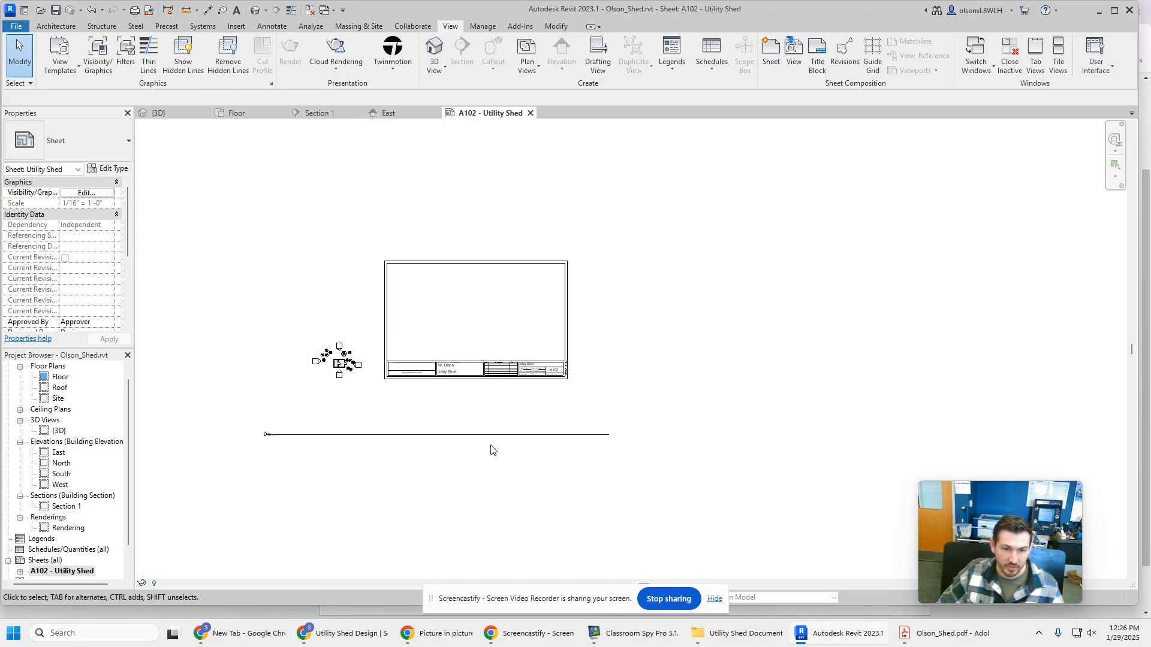
Shorten the Floor viewport's title line from both ends and move the title up to just below the plan
click(603, 445)
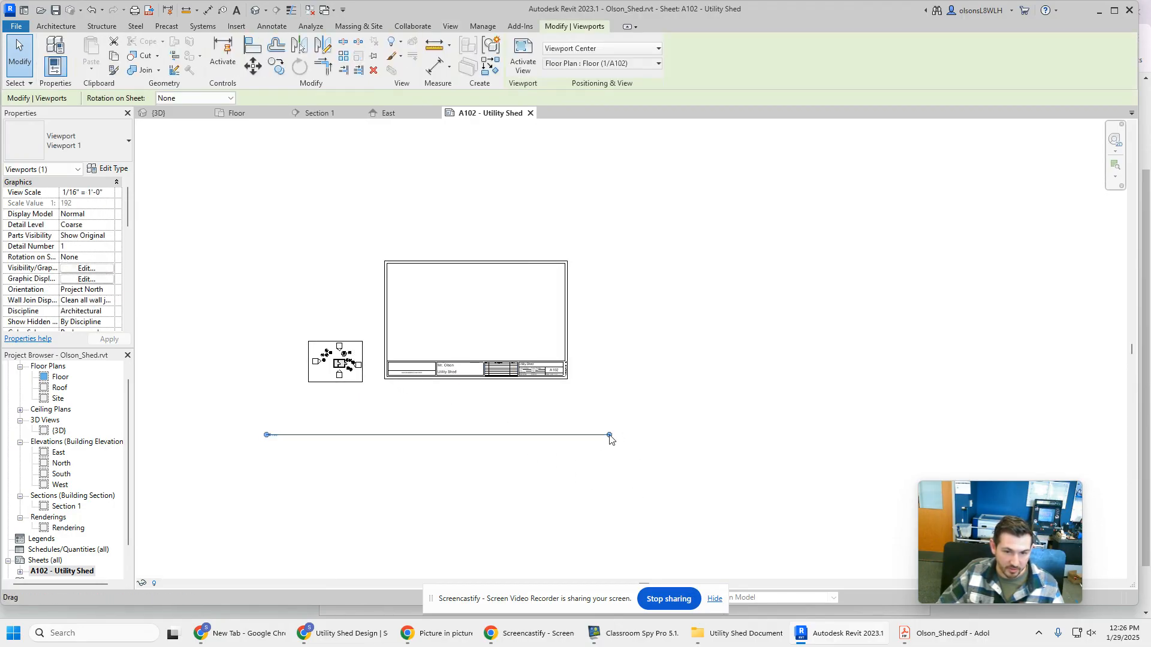
drag(610, 436, 362, 427)
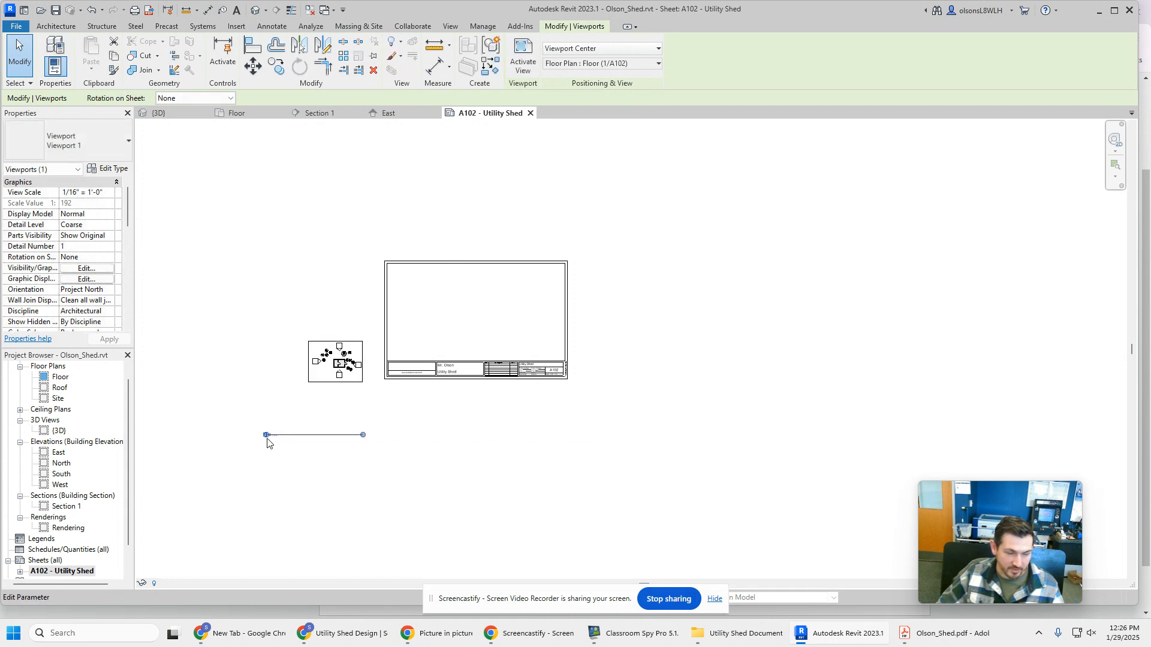
scroll(267, 436, up, 5)
scroll(267, 437, up, 5)
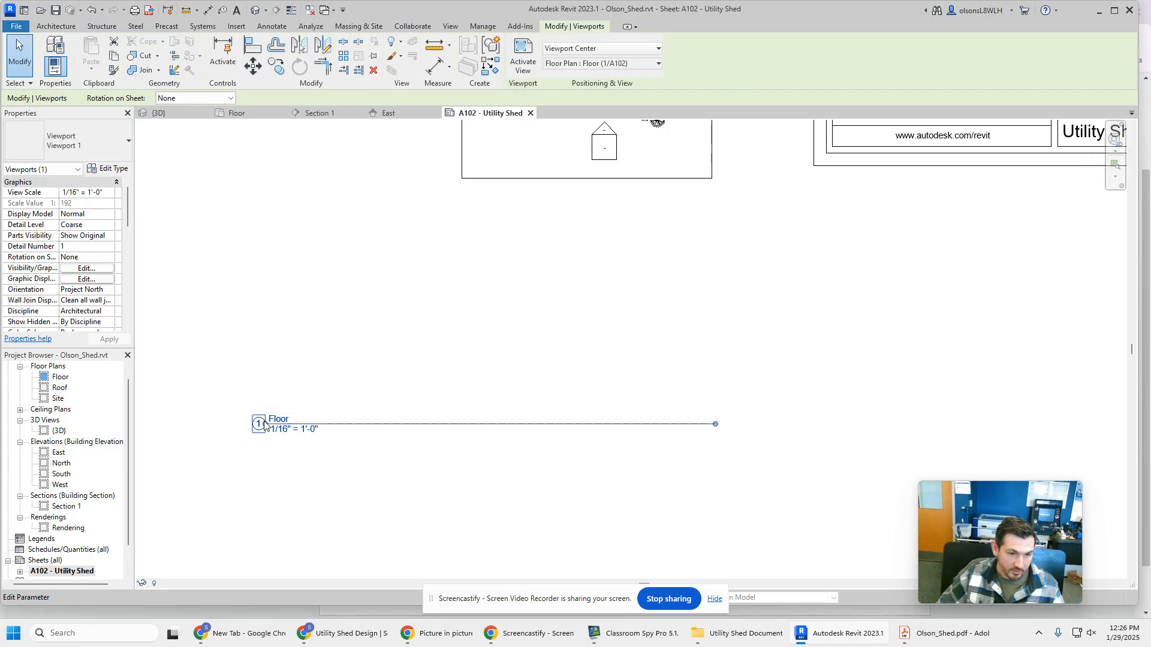
drag(270, 430, 657, 431)
scroll(659, 431, down, 3)
scroll(659, 431, down, 4)
key(Escape)
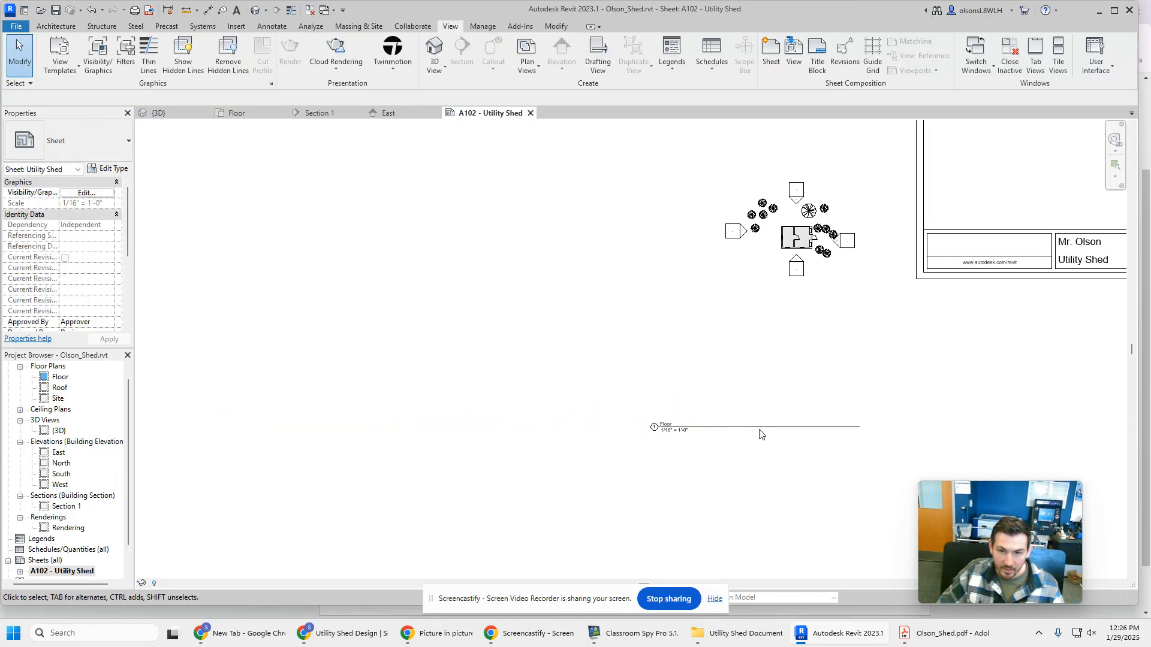
drag(762, 431, 792, 307)
Move the Floor plan viewport inside the upper-left part of the sheet border and deselect it
middle_drag(944, 366, 555, 540)
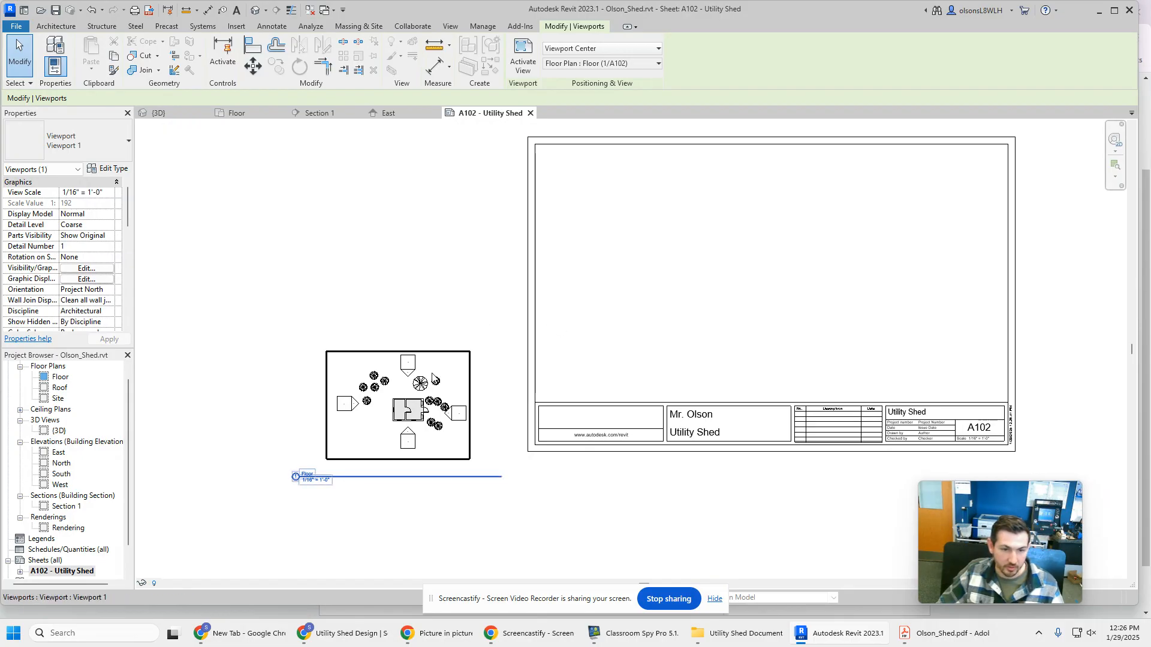
click(468, 274)
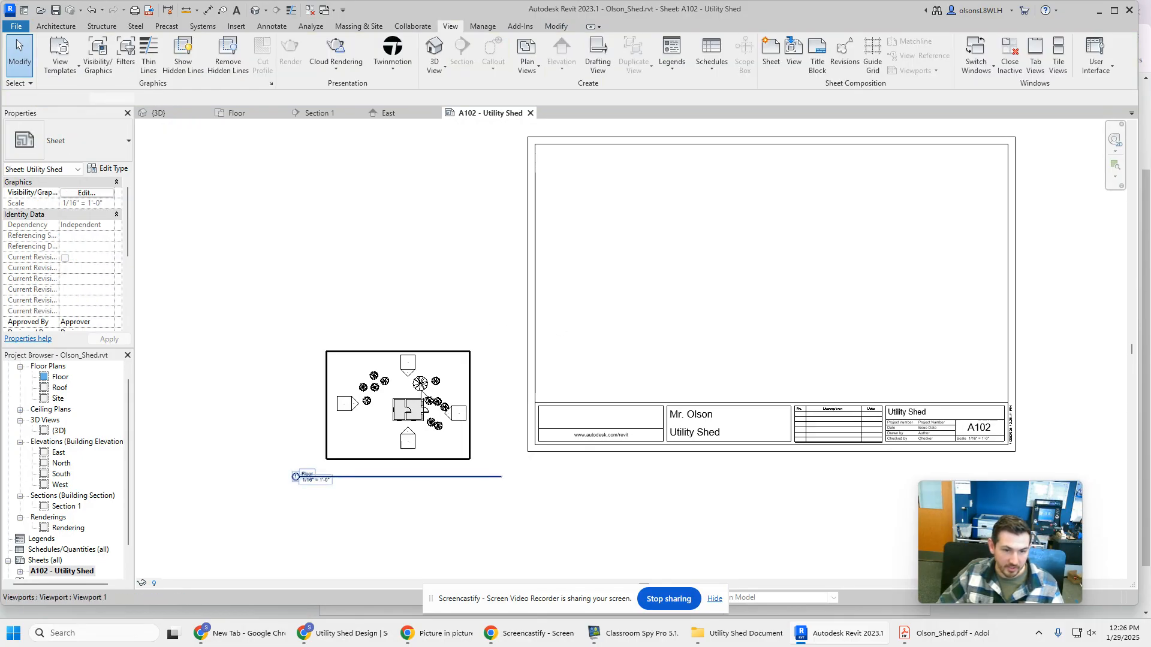
click(425, 396)
drag(429, 414, 679, 221)
scroll(669, 238, up, 3)
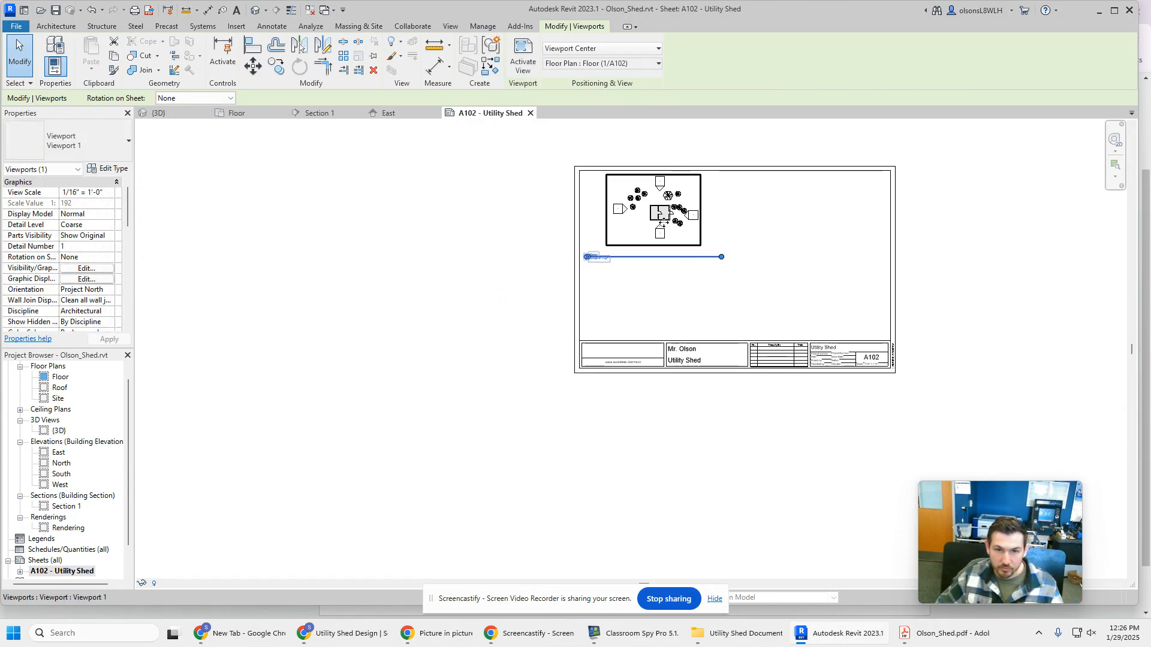
scroll(683, 316, down, 2)
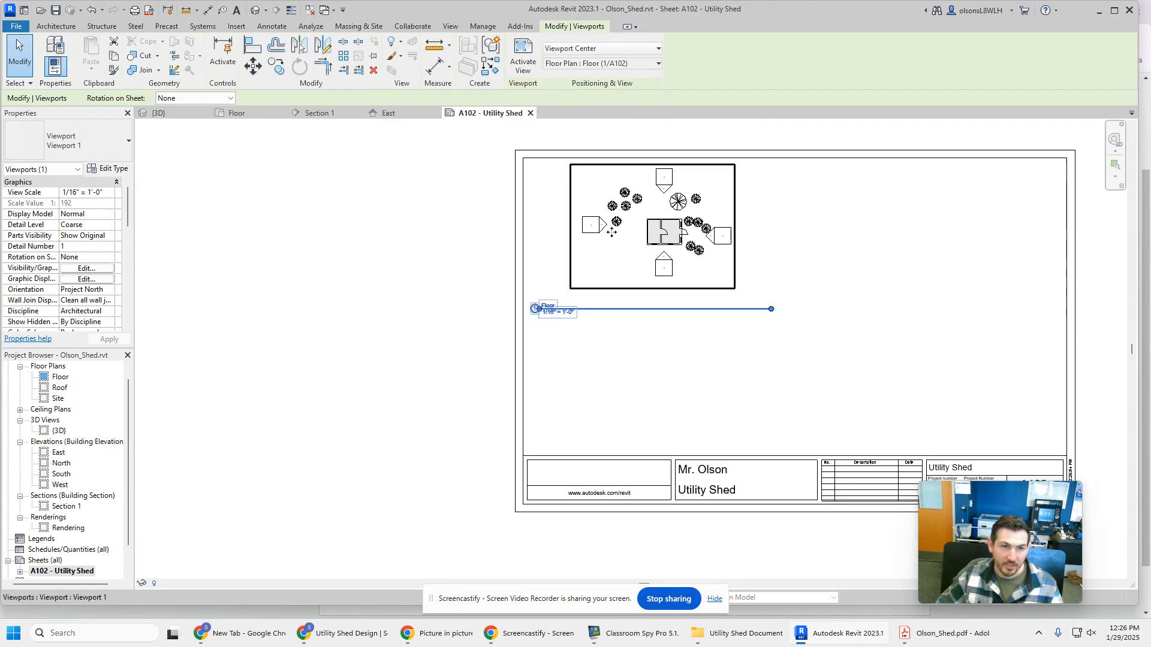
click(280, 257)
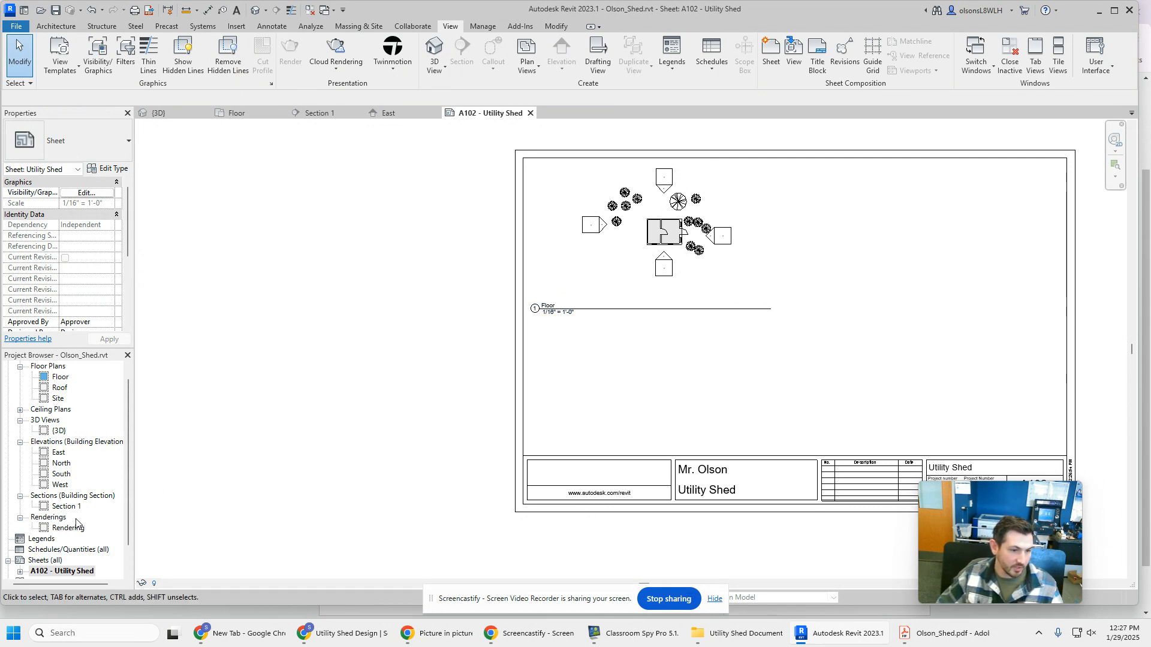
Place the East elevation on the sheet below the Floor plan, just above the title block
click(58, 454)
drag(641, 396, 606, 365)
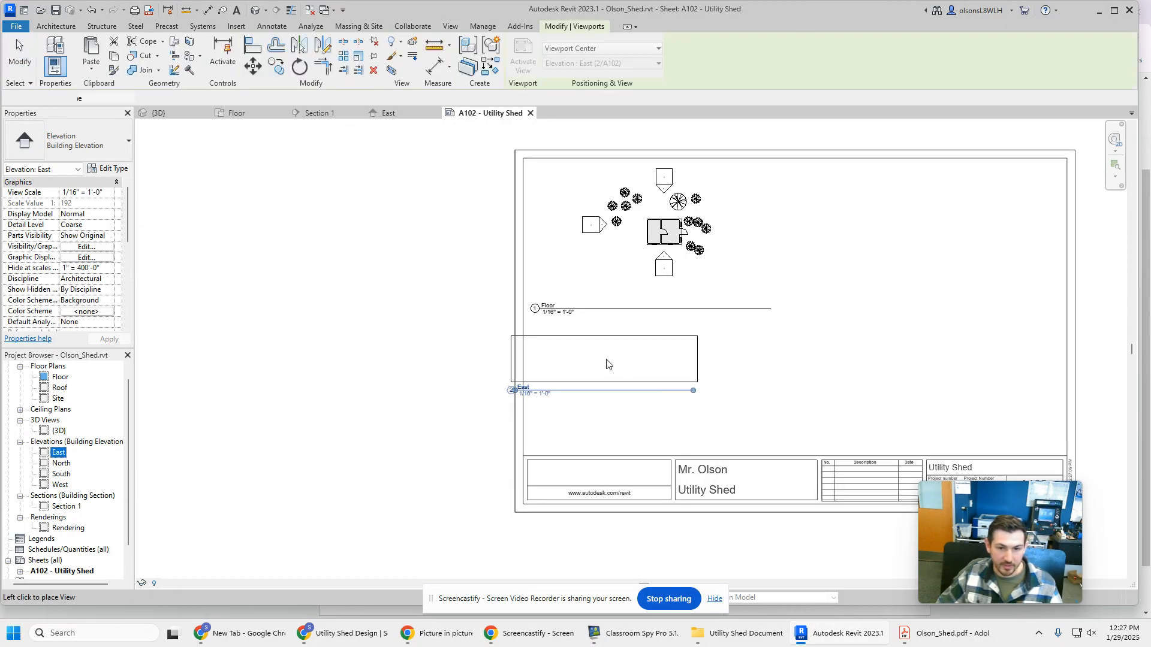
click(643, 419)
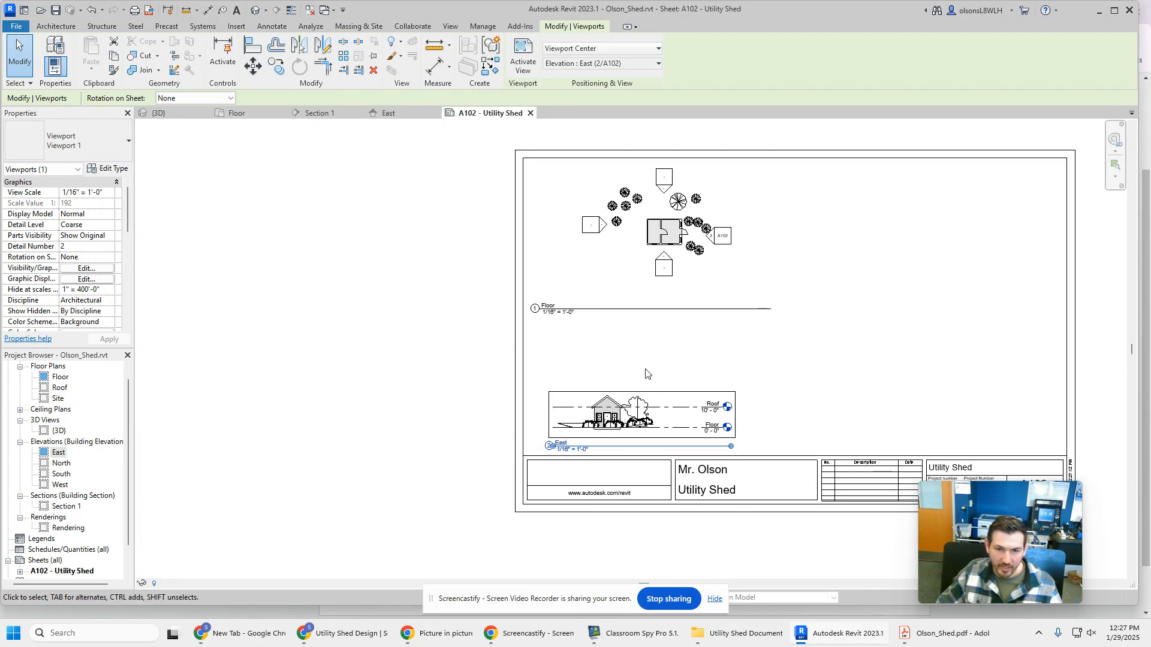
click(644, 226)
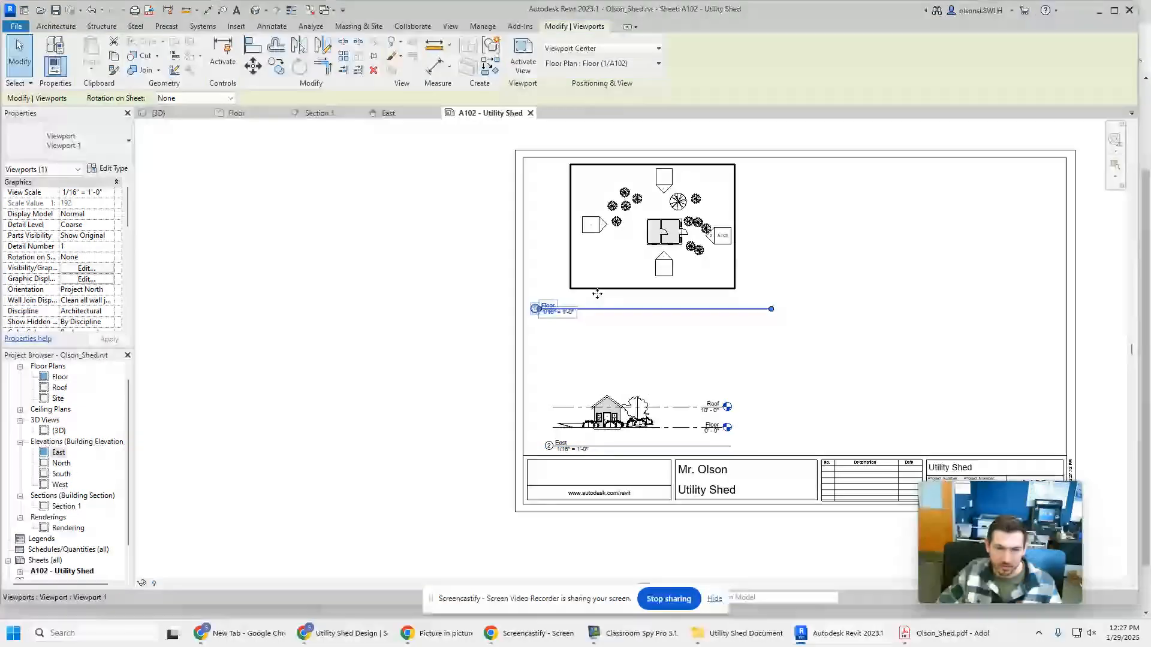
click(470, 322)
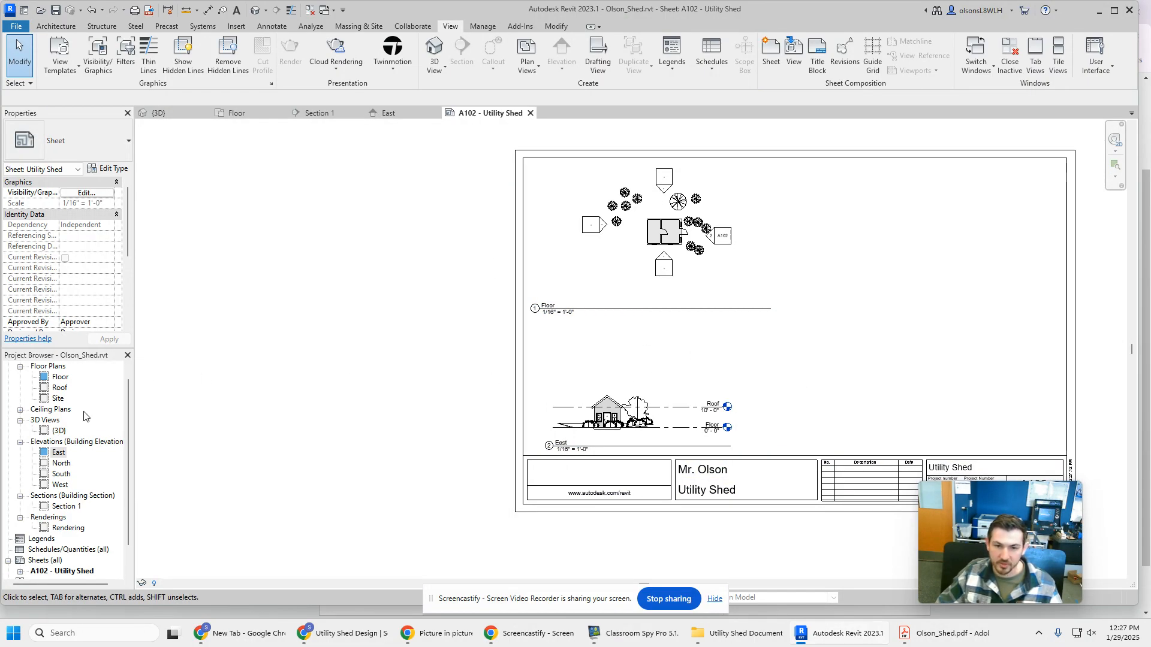
Place the North elevation on the sheet between the Floor plan and the title block
click(65, 465)
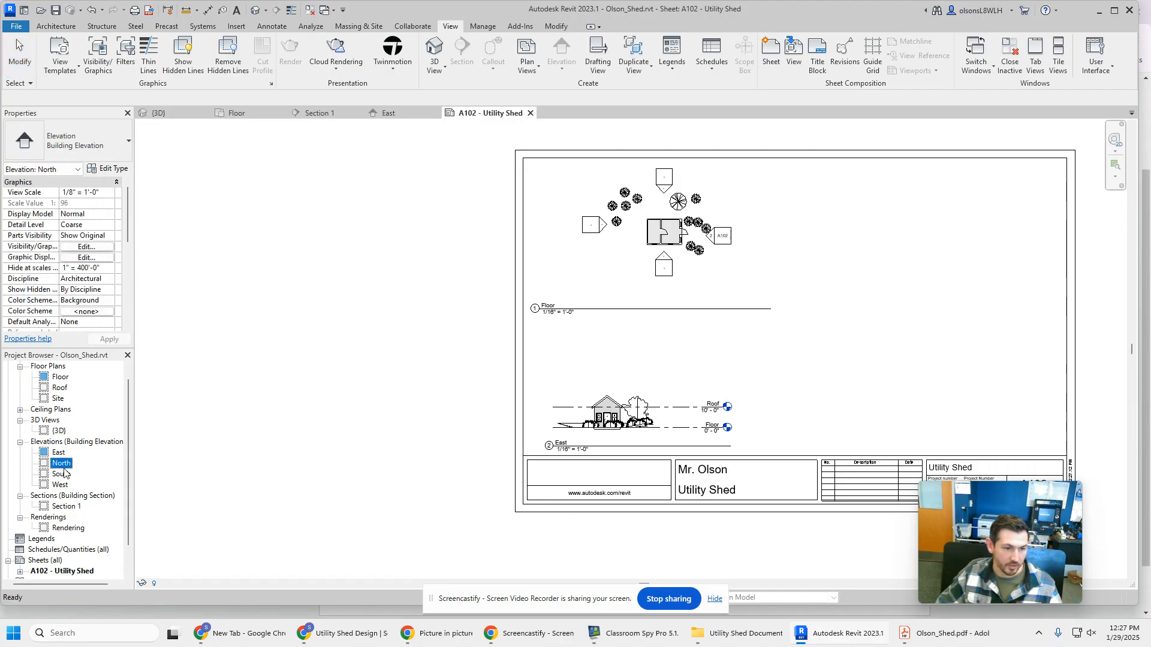
drag(594, 357, 647, 330)
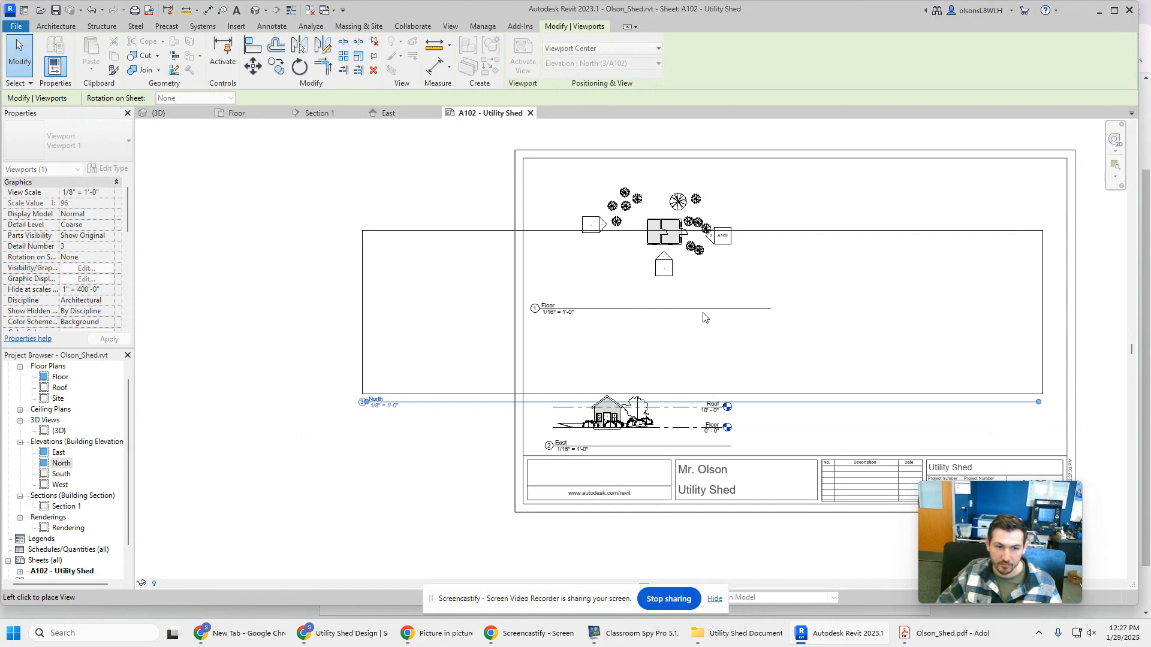
click(702, 343)
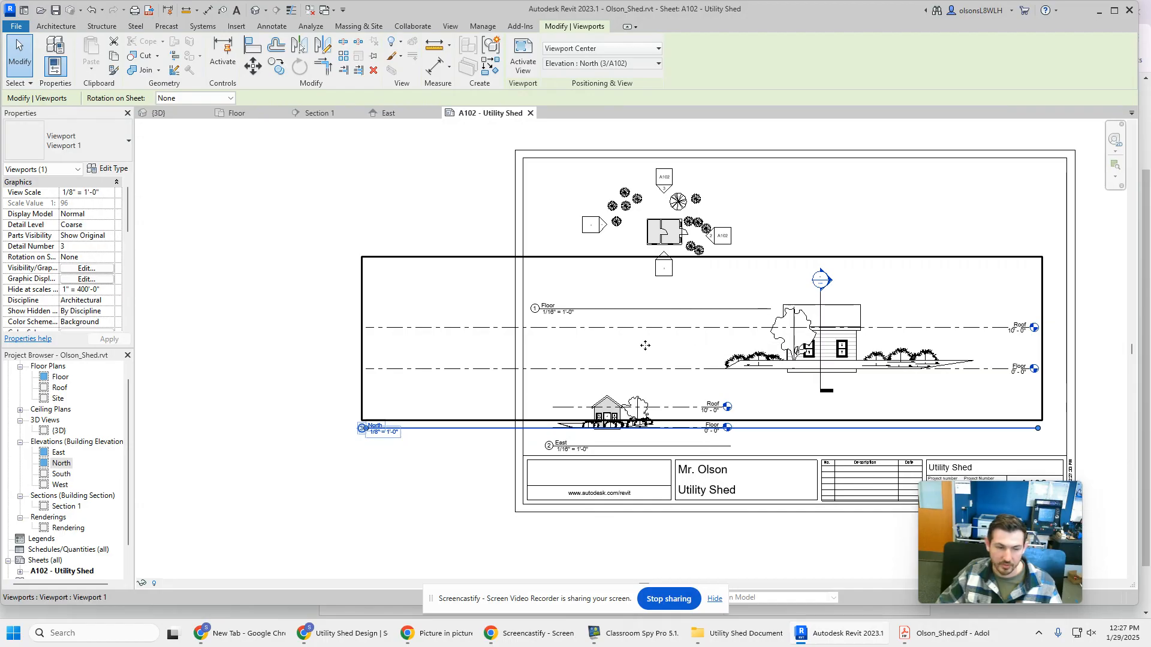
Open the North elevation view and set its scale to 1/16" = 1'-0"
click(62, 463)
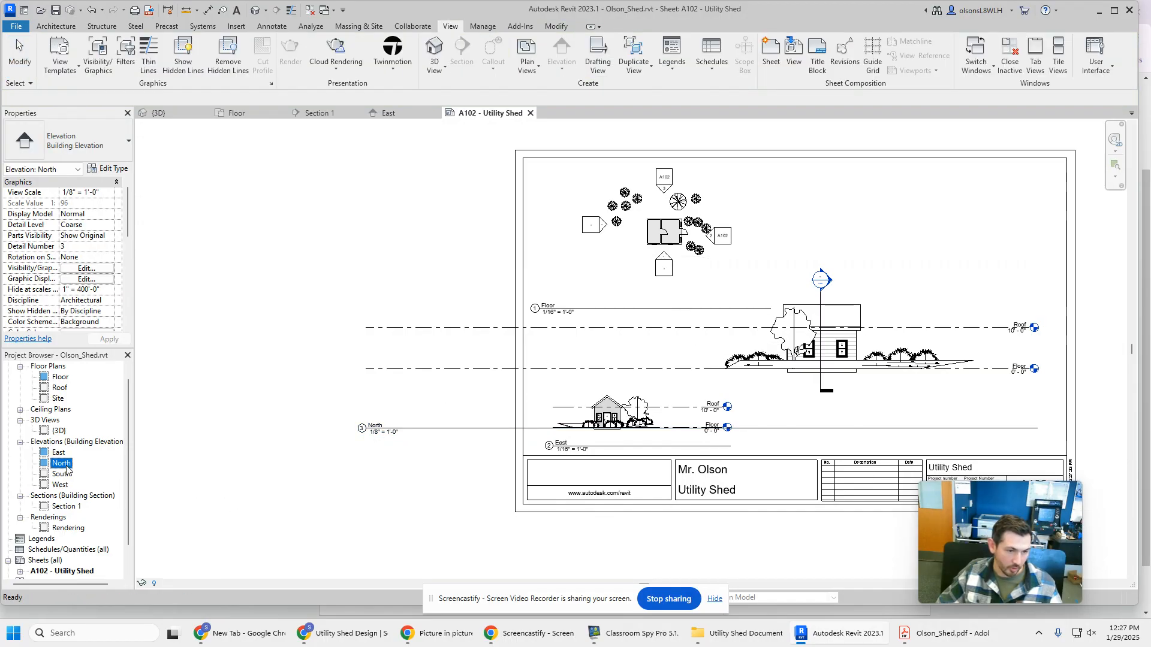
double_click(65, 465)
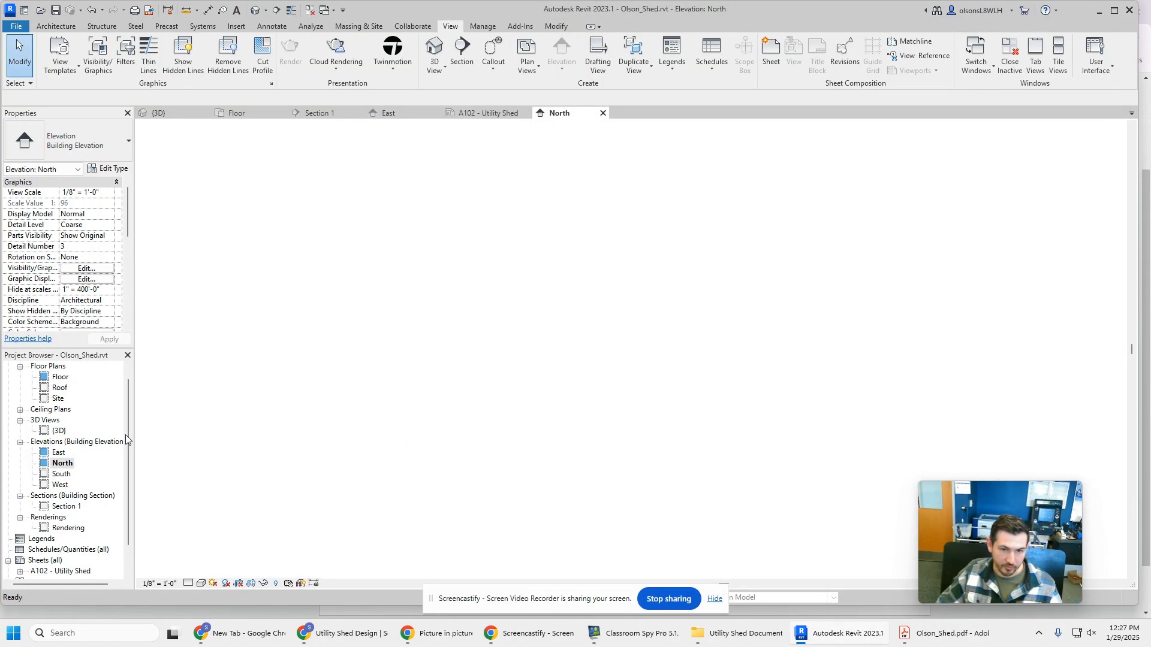
click(161, 584)
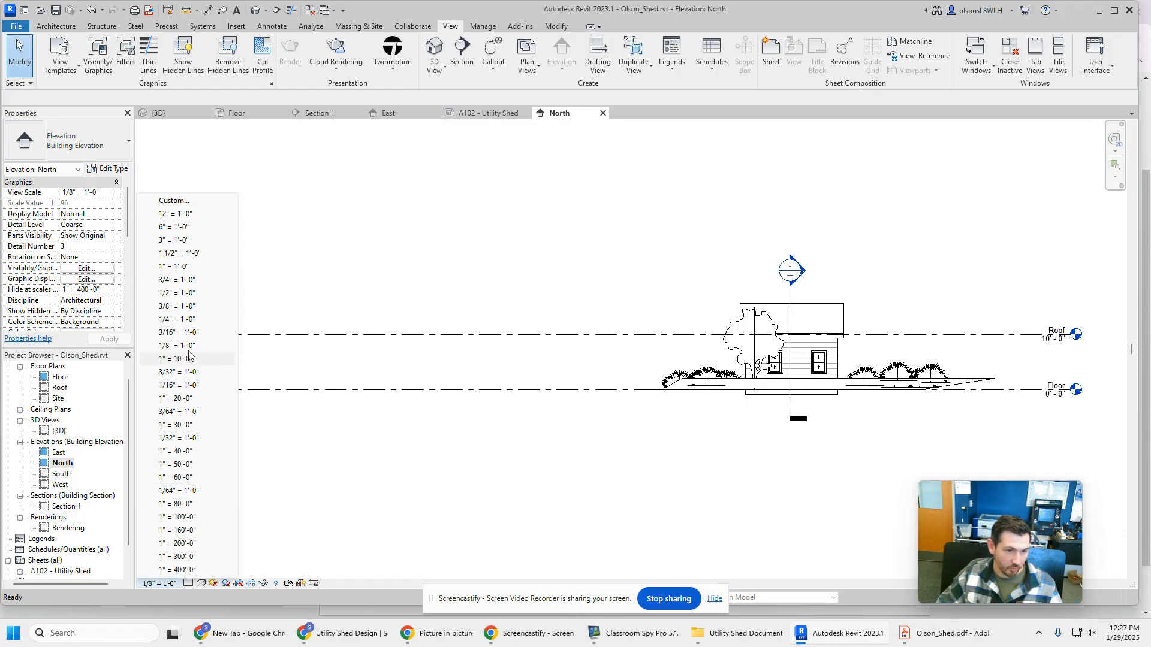
click(193, 386)
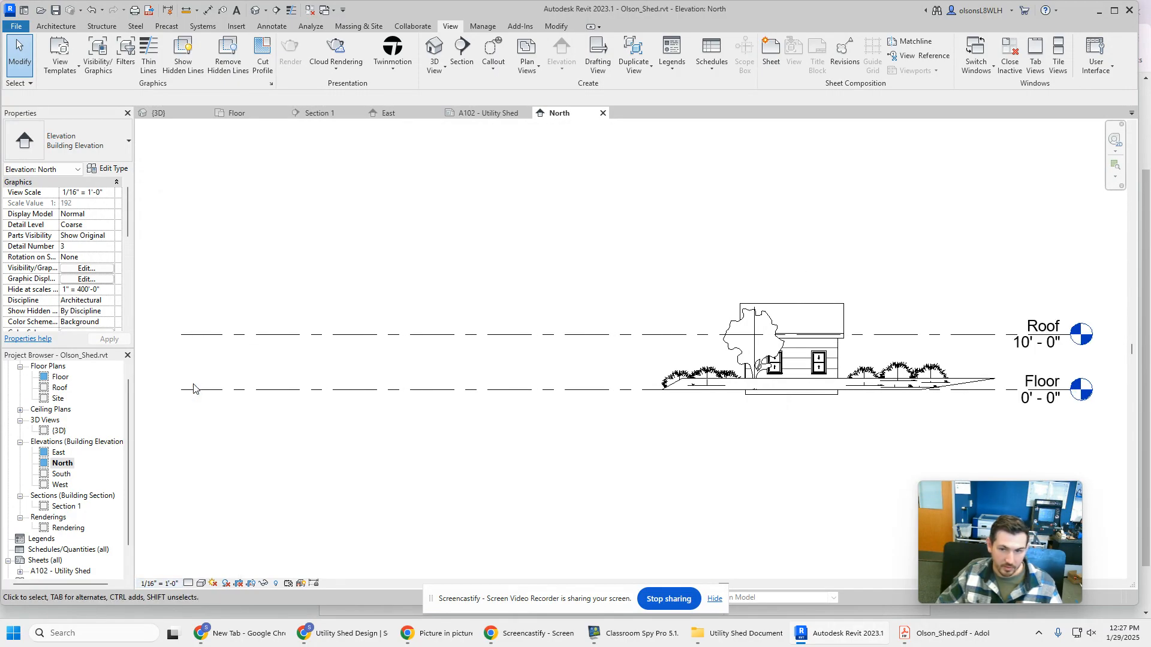
Shorten the North elevation's Roof and Floor level lines to start just beyond the plants, and return to sheet A102
click(183, 335)
drag(182, 335, 617, 335)
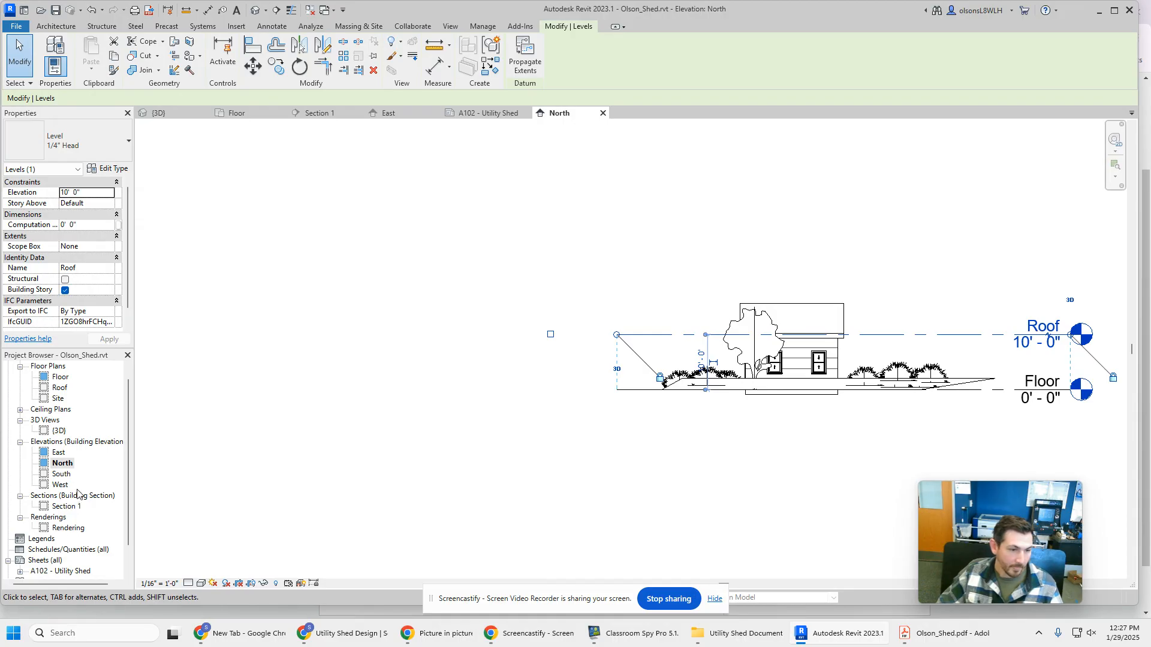
double_click(59, 571)
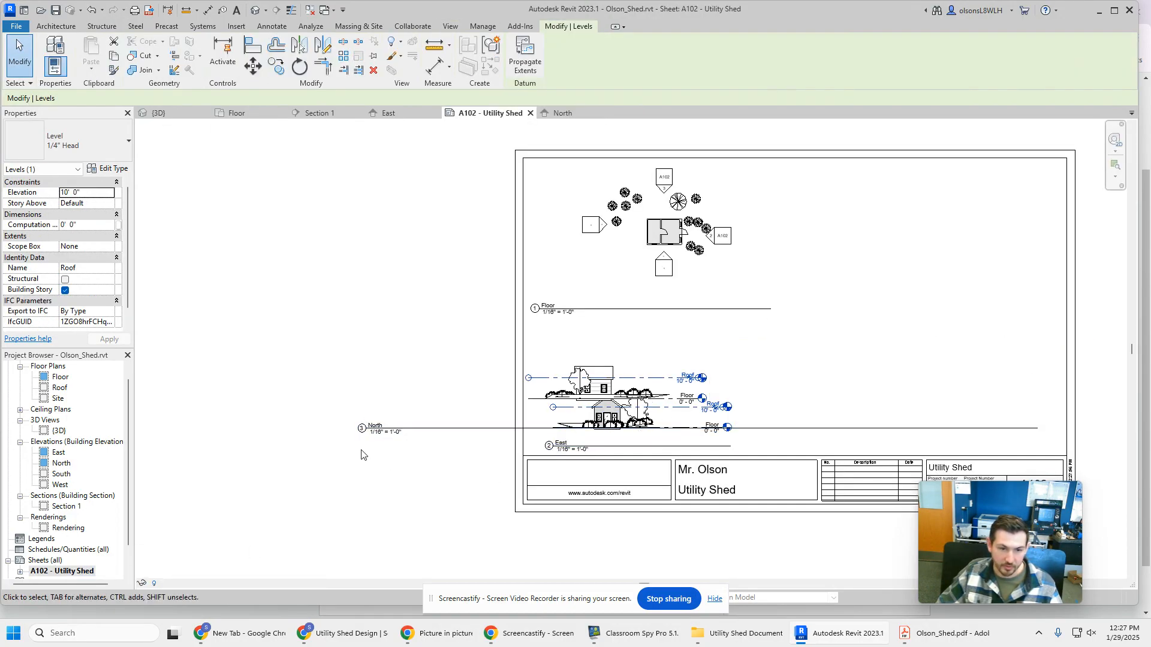
Move the East elevation up beneath the Floor plan title and the North elevation down below it, just above the title block
click(599, 406)
drag(600, 406, 601, 338)
drag(597, 394, 609, 415)
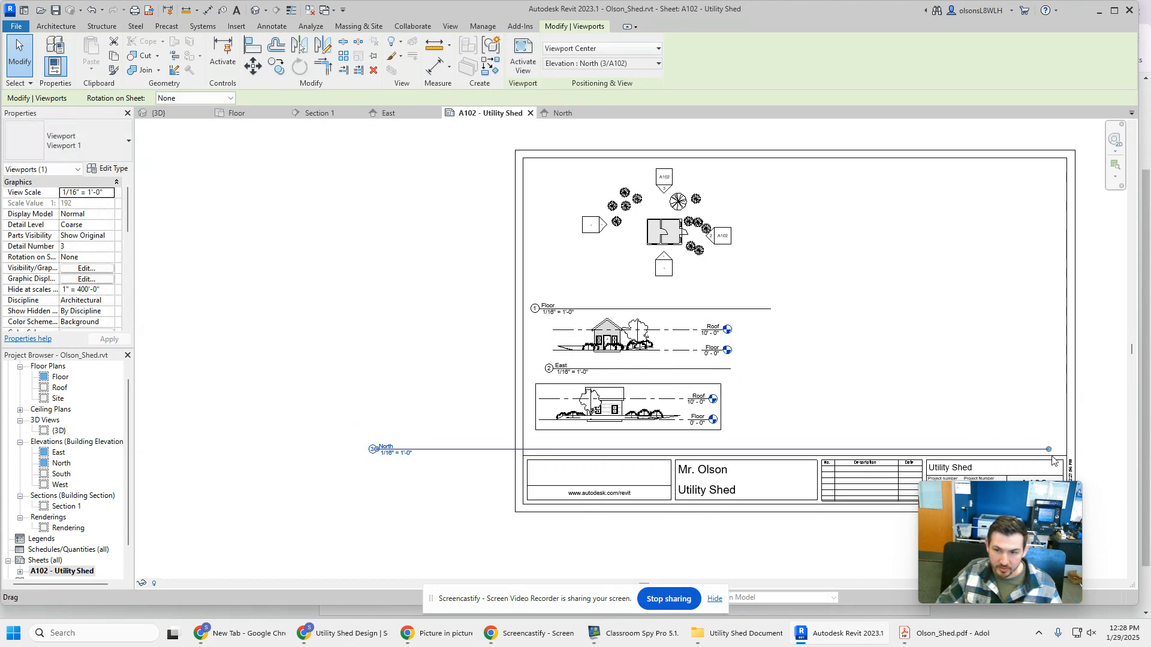
Shorten the North viewport's title line from both ends to the drawing's width and nudge the viewport into line beneath the East elevation
drag(1048, 449, 720, 459)
scroll(377, 459, down, 3)
scroll(381, 453, up, 5)
drag(381, 435, 755, 436)
scroll(522, 436, down, 2)
scroll(478, 452, down, 2)
drag(639, 416, 653, 415)
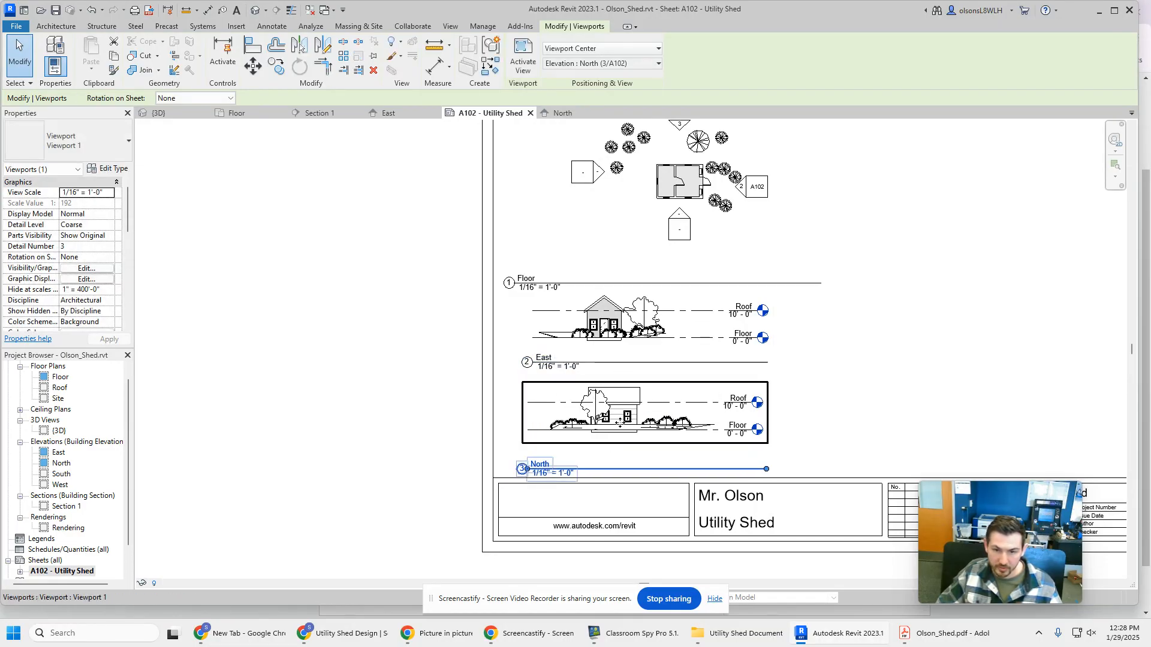
scroll(604, 319, up, 5)
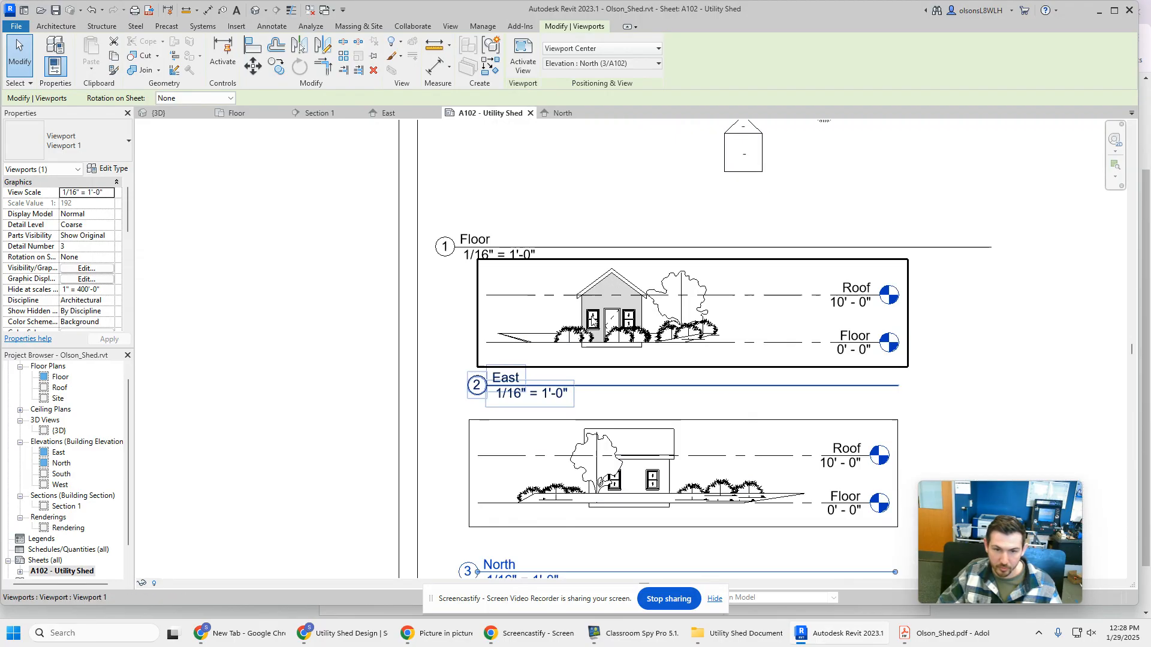
Open the Section 1 view and set its scale to 1/16" = 1'-0"
middle_drag(711, 472, 665, 298)
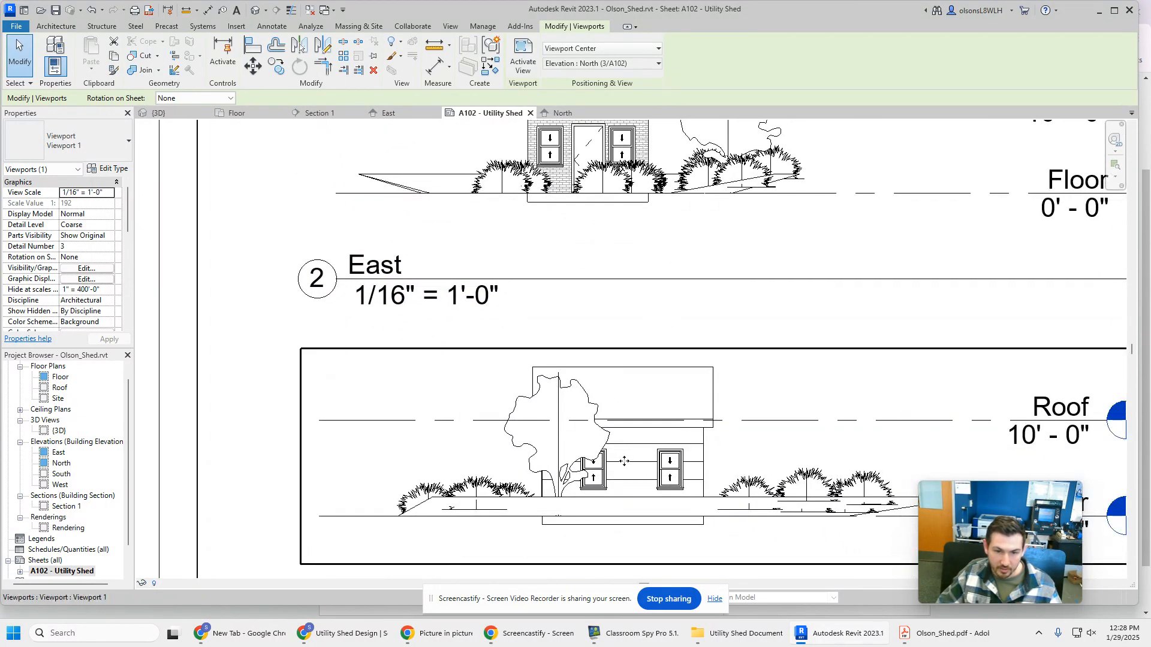
scroll(589, 440, down, 4)
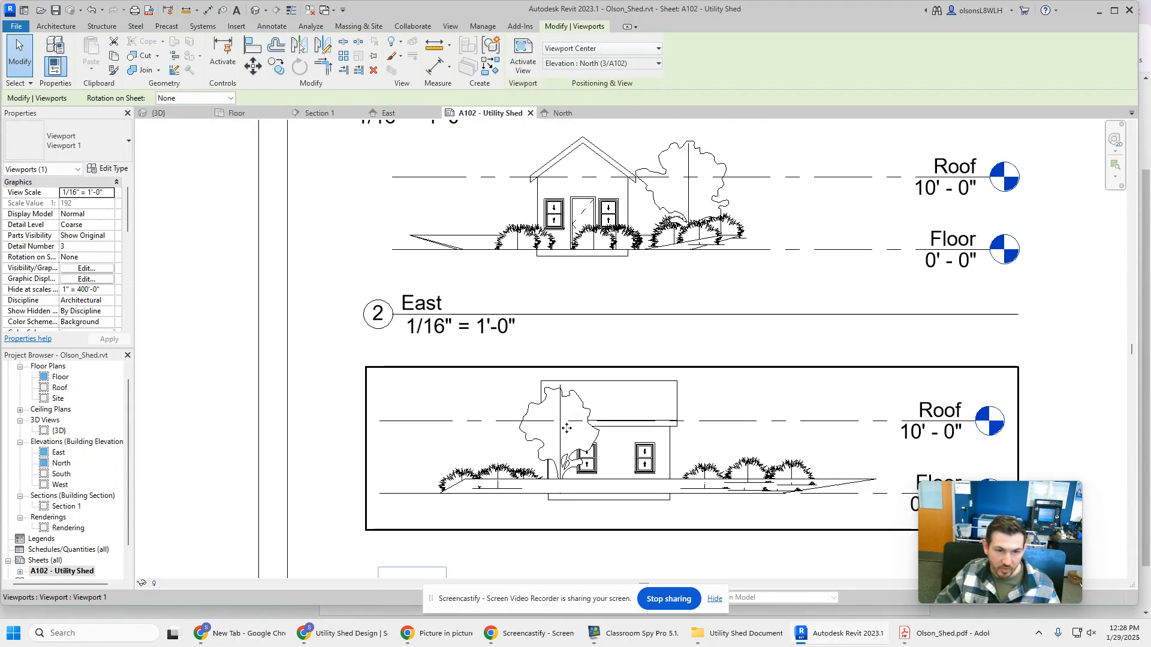
scroll(465, 384, down, 1)
middle_drag(462, 318, 164, 404)
scroll(628, 332, down, 1)
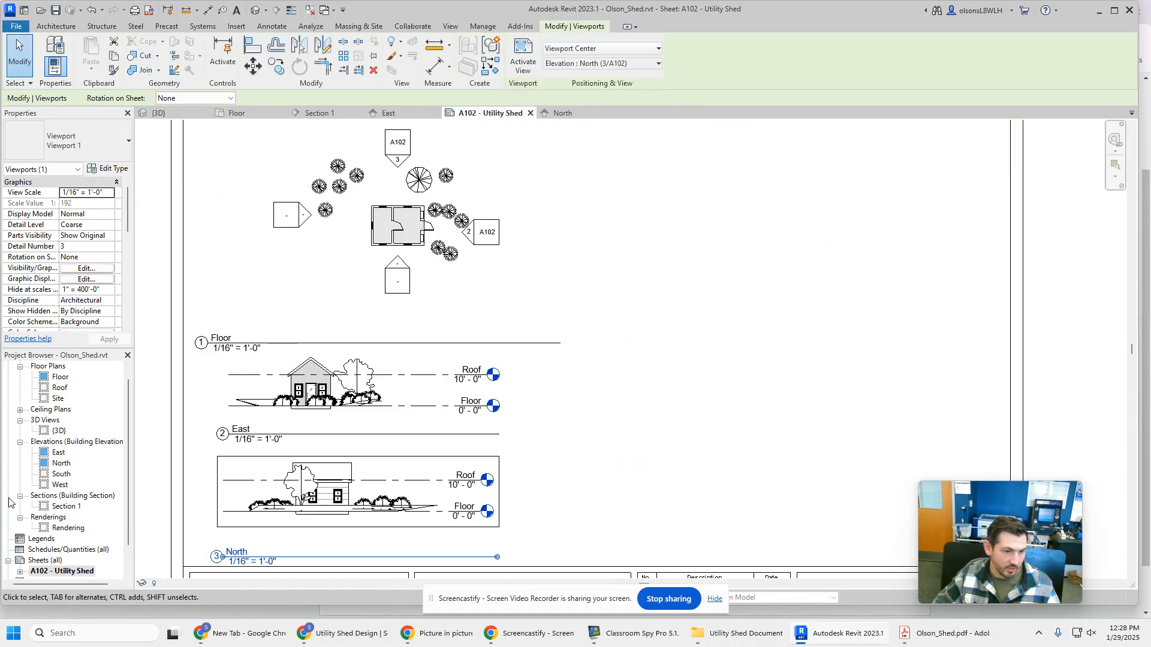
double_click(66, 507)
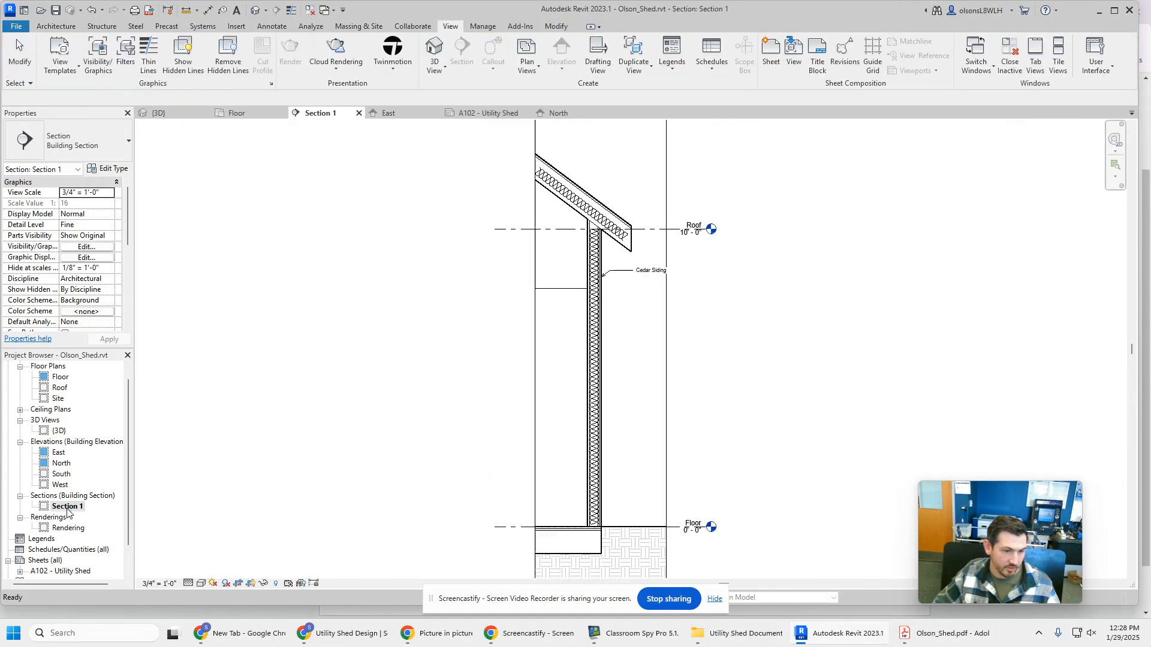
click(168, 585)
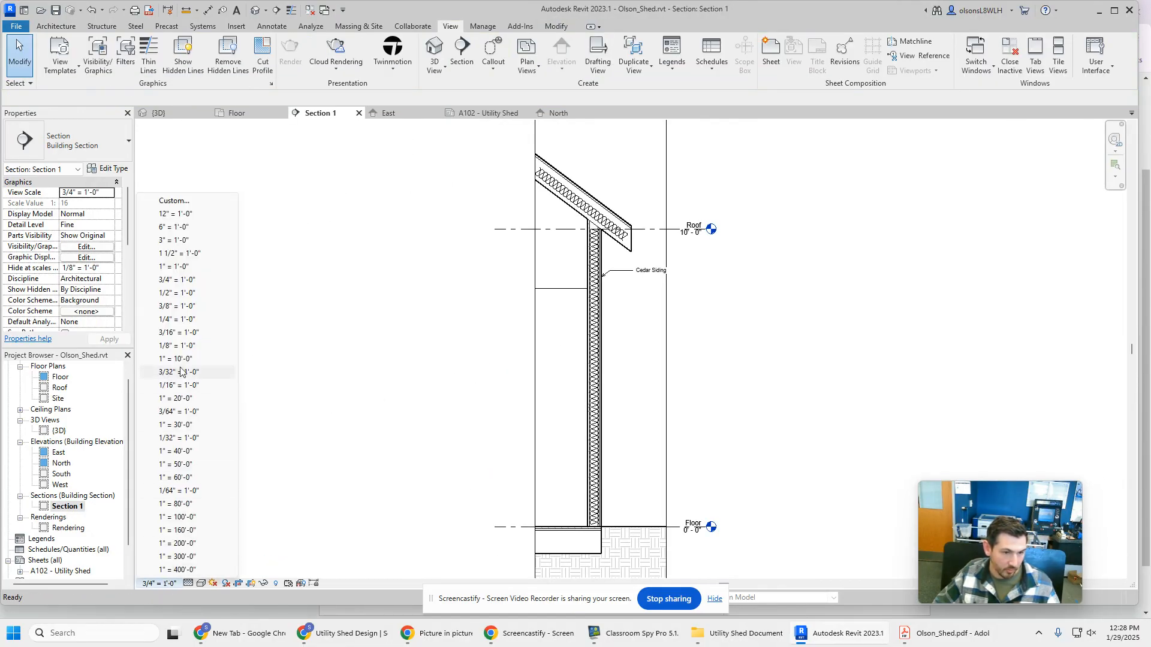
click(211, 385)
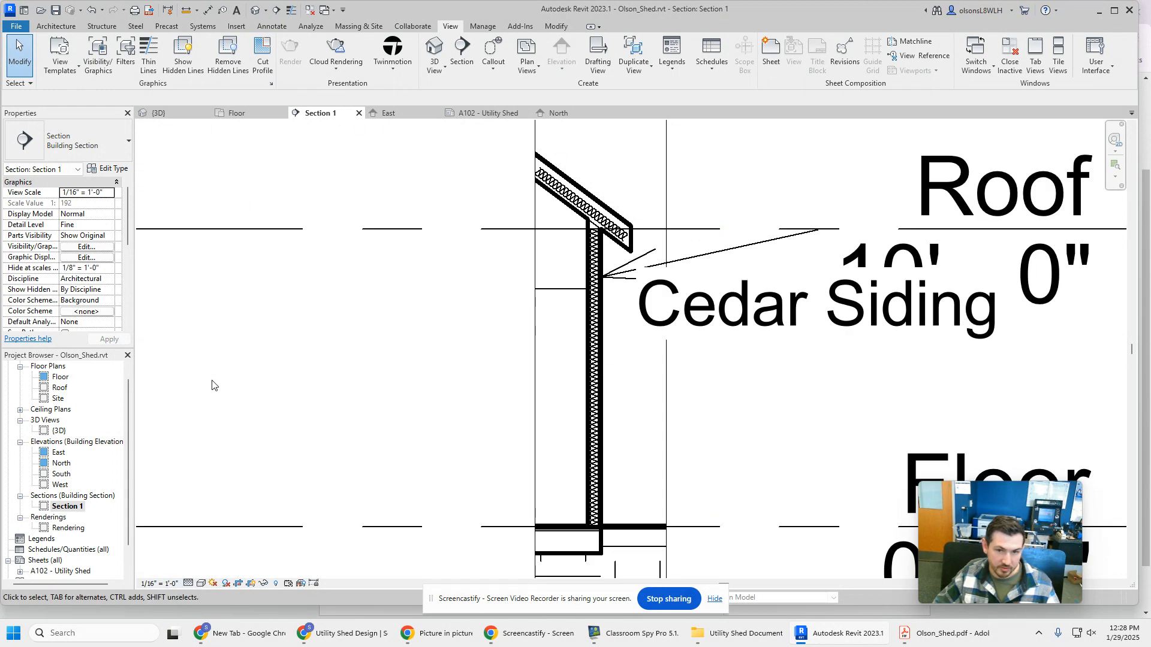
scroll(218, 395, down, 5)
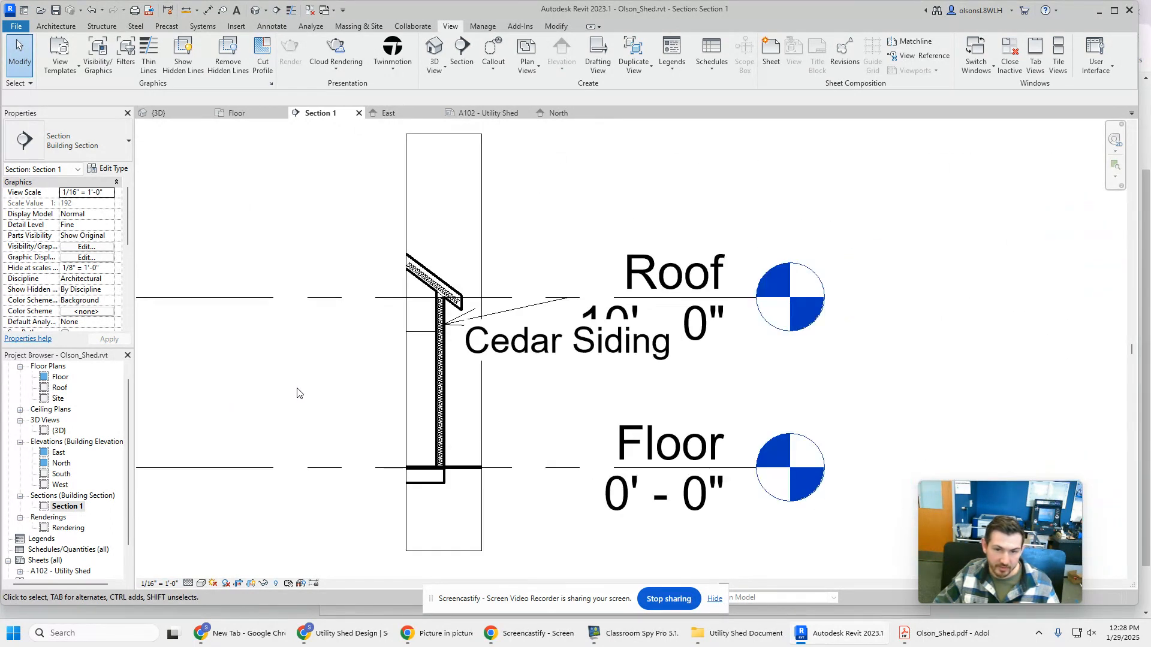
scroll(342, 380, down, 1)
middle_drag(242, 378, 352, 378)
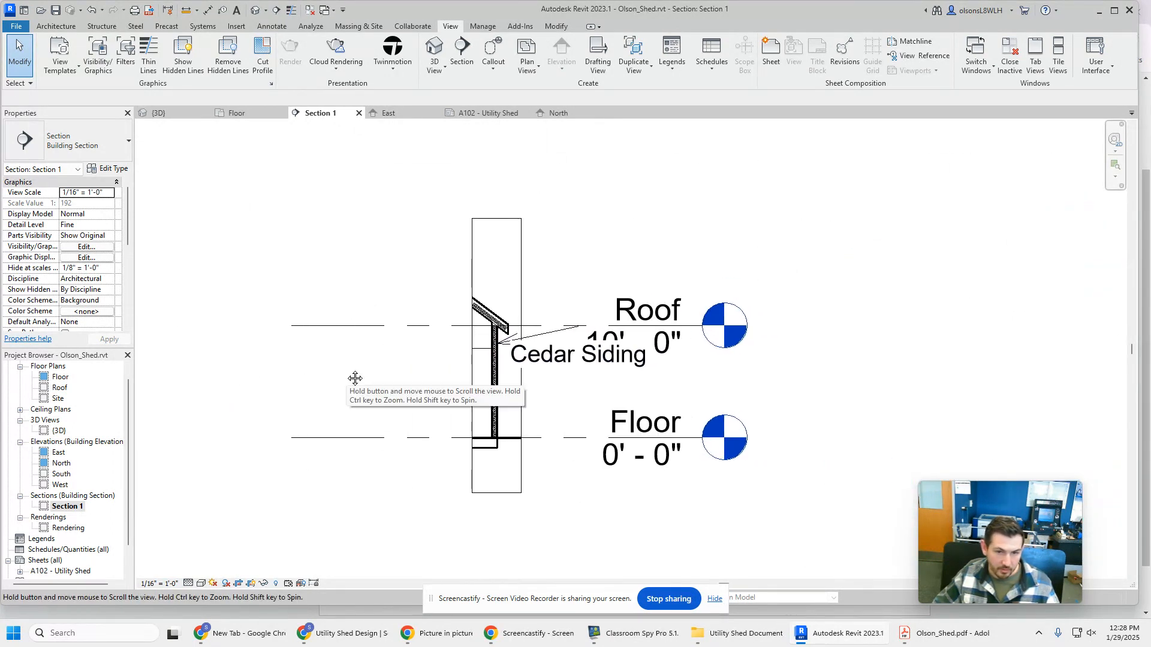
Return to sheet A102 and place the Section 1 view in the sheet's upper right area
double_click(55, 572)
click(63, 507)
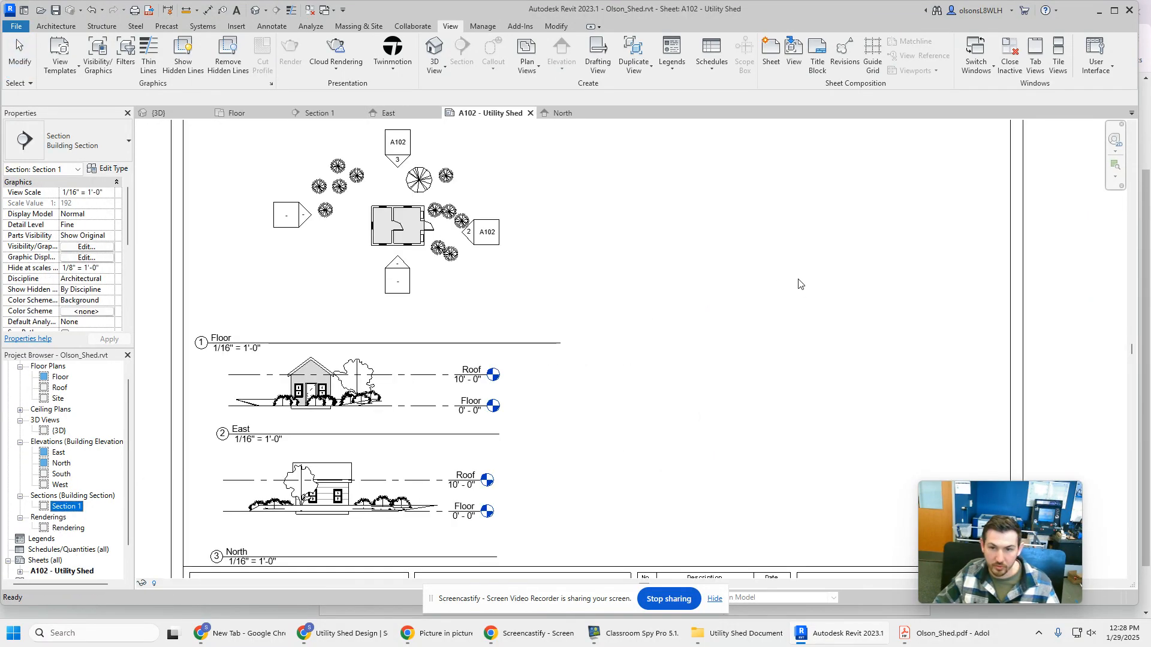
click(891, 246)
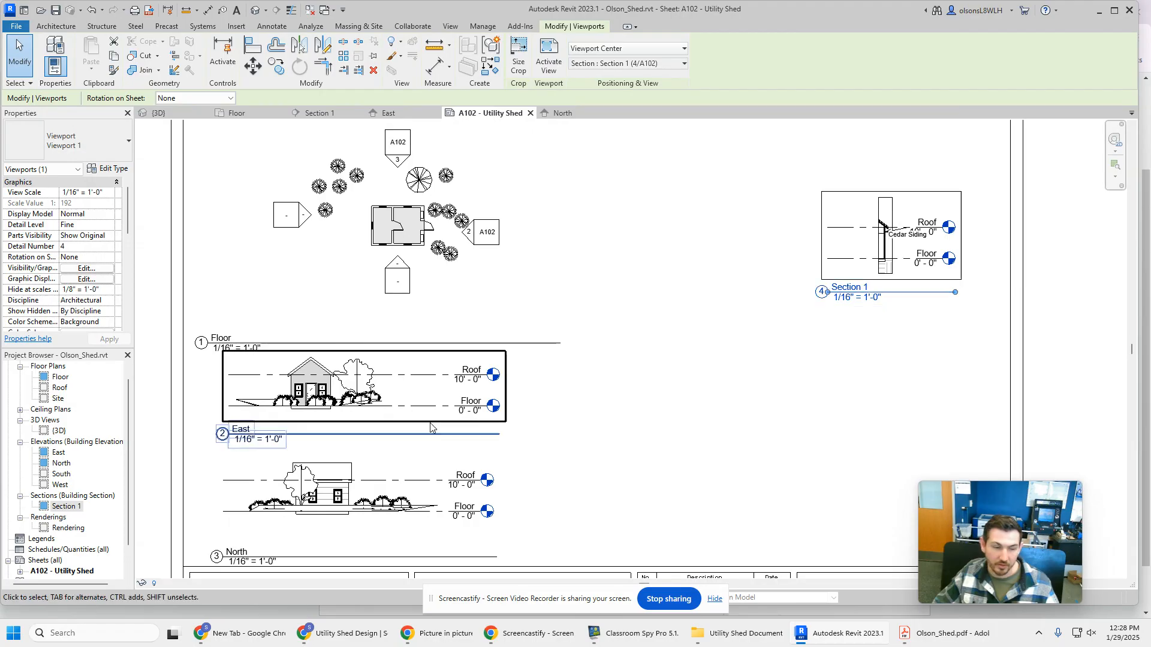
Reopen the Section 1 view, set its scale to 1/4" = 1'-0", and return to sheet A102
double_click(60, 530)
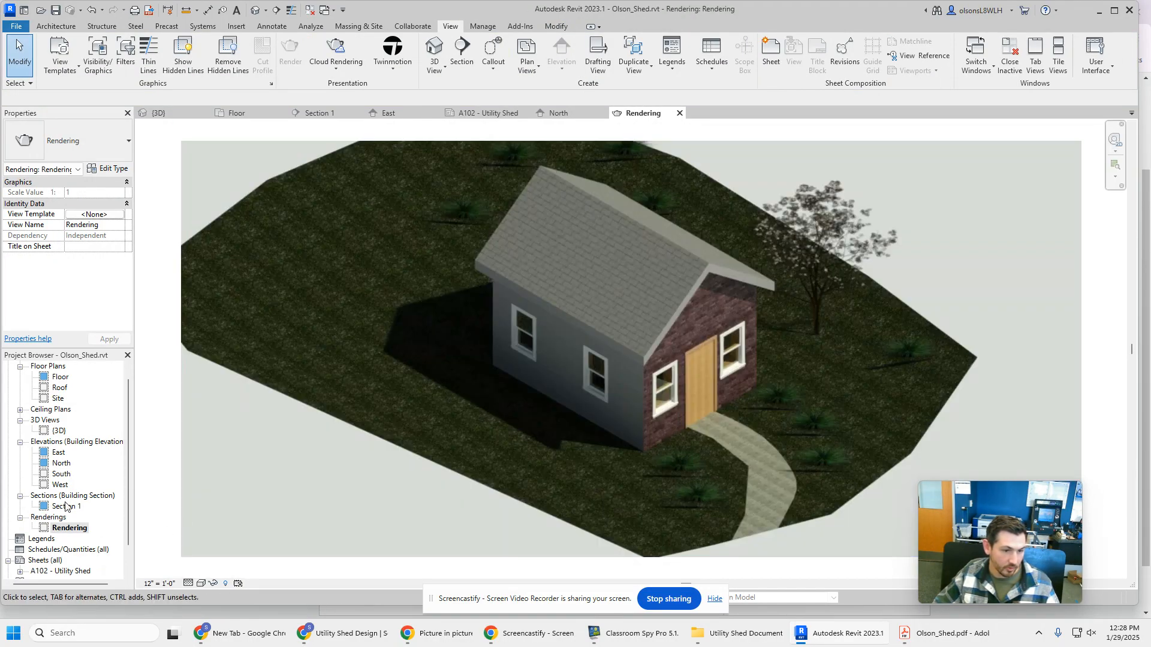
double_click(61, 506)
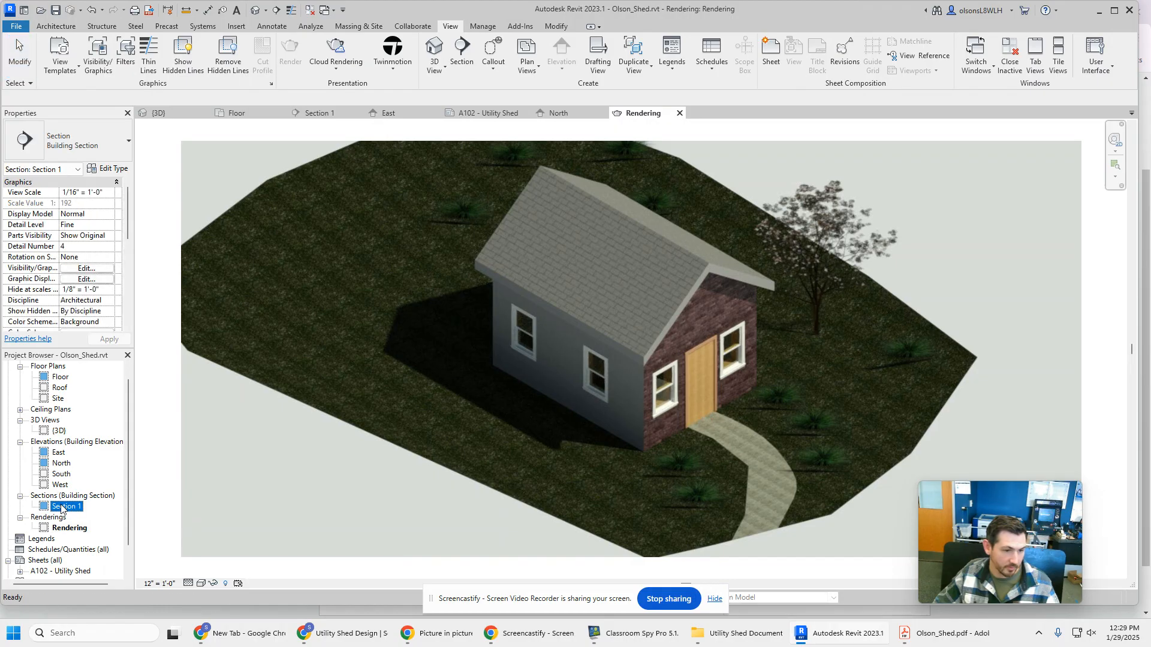
click(160, 583)
click(177, 319)
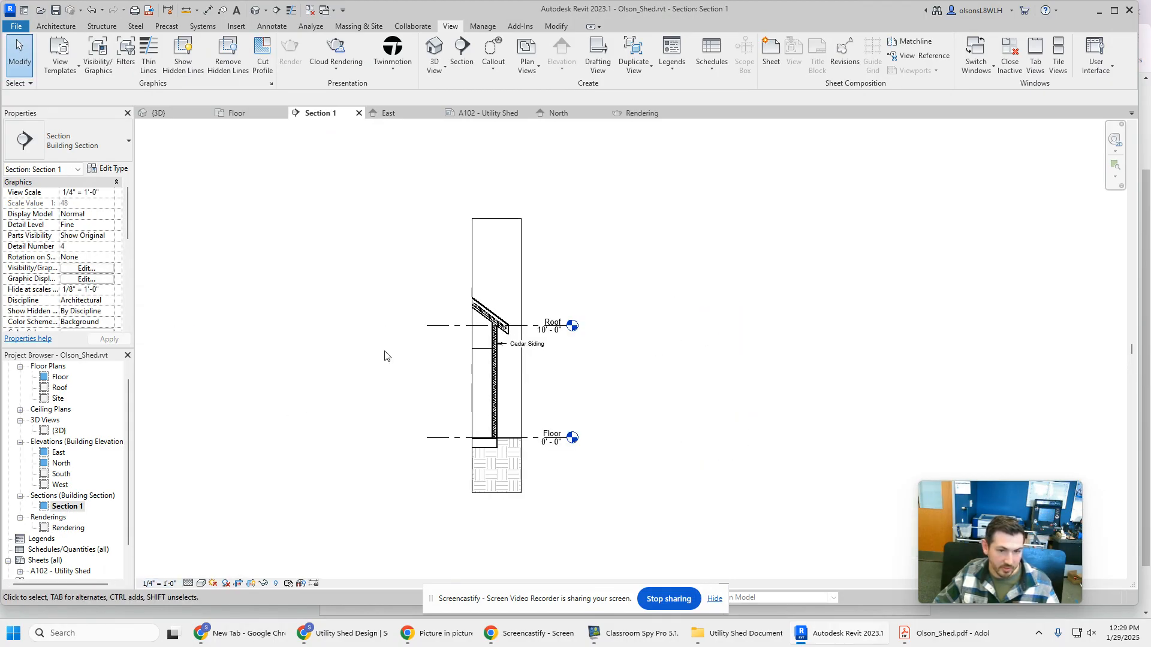
double_click(60, 571)
Move the Section 1 viewport into the sheet's upper right corner, just inside the border
click(718, 401)
drag(717, 400, 668, 492)
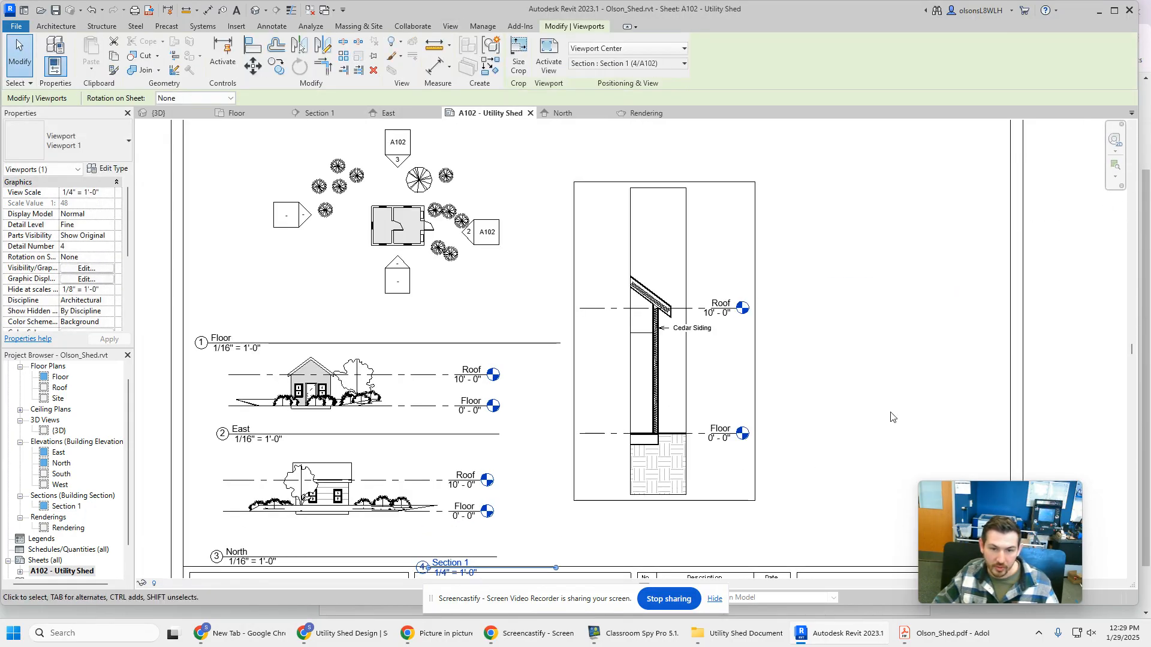
drag(665, 355, 913, 294)
middle_drag(1118, 344, 999, 387)
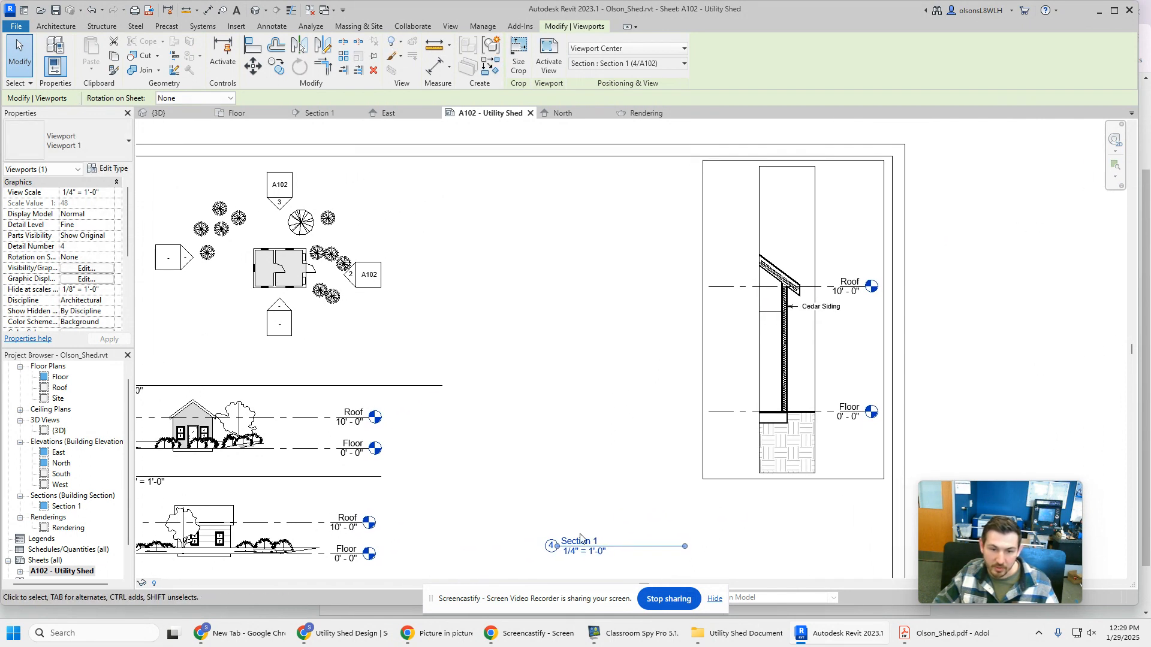
Adjust both ends of the Section 1 title line so it sits beneath the viewport and spans its width
drag(625, 550, 782, 543)
key(Escape)
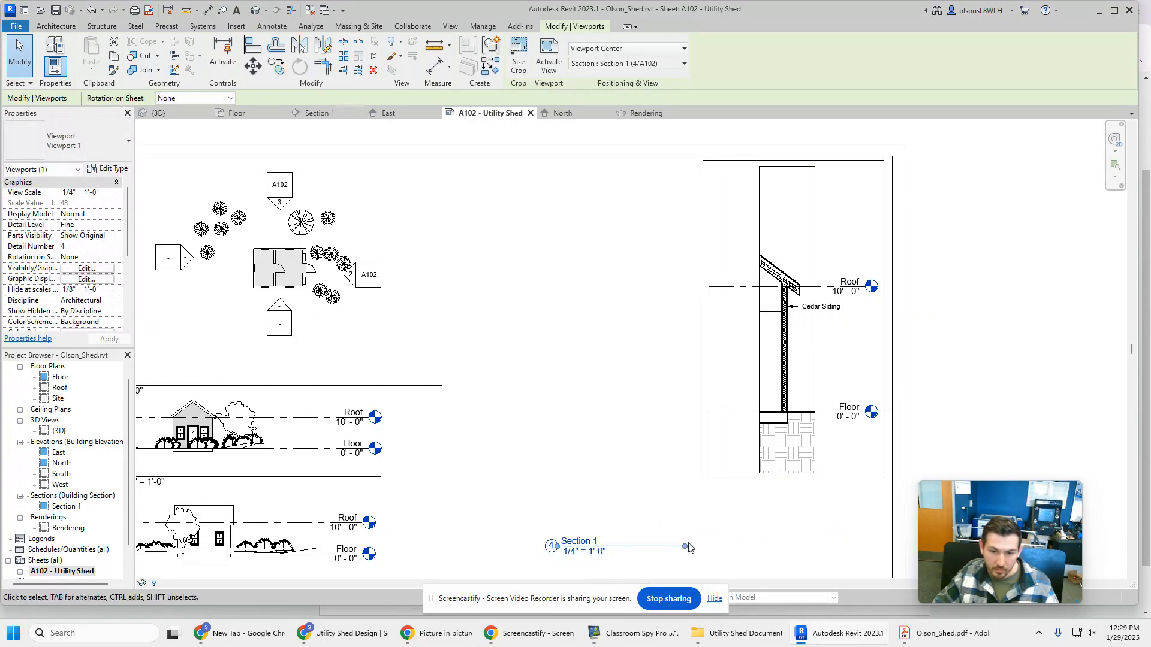
drag(686, 548, 876, 546)
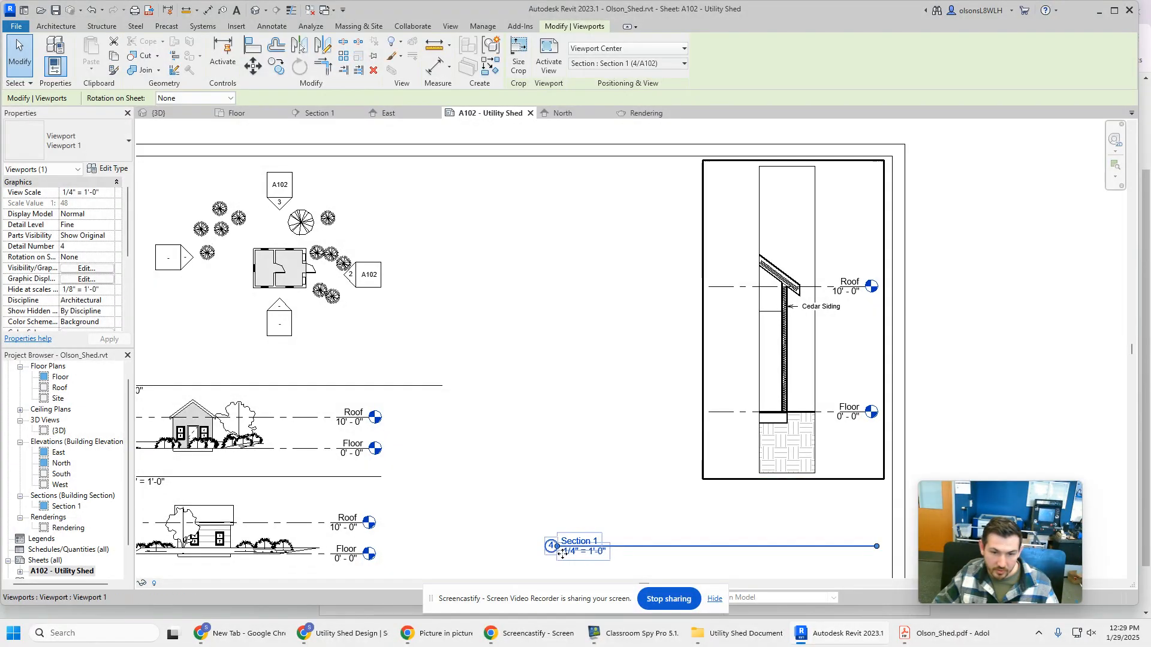
scroll(557, 546, down, 2)
scroll(557, 545, up, 6)
drag(538, 542, 887, 536)
scroll(768, 510, up, 3)
scroll(768, 510, down, 4)
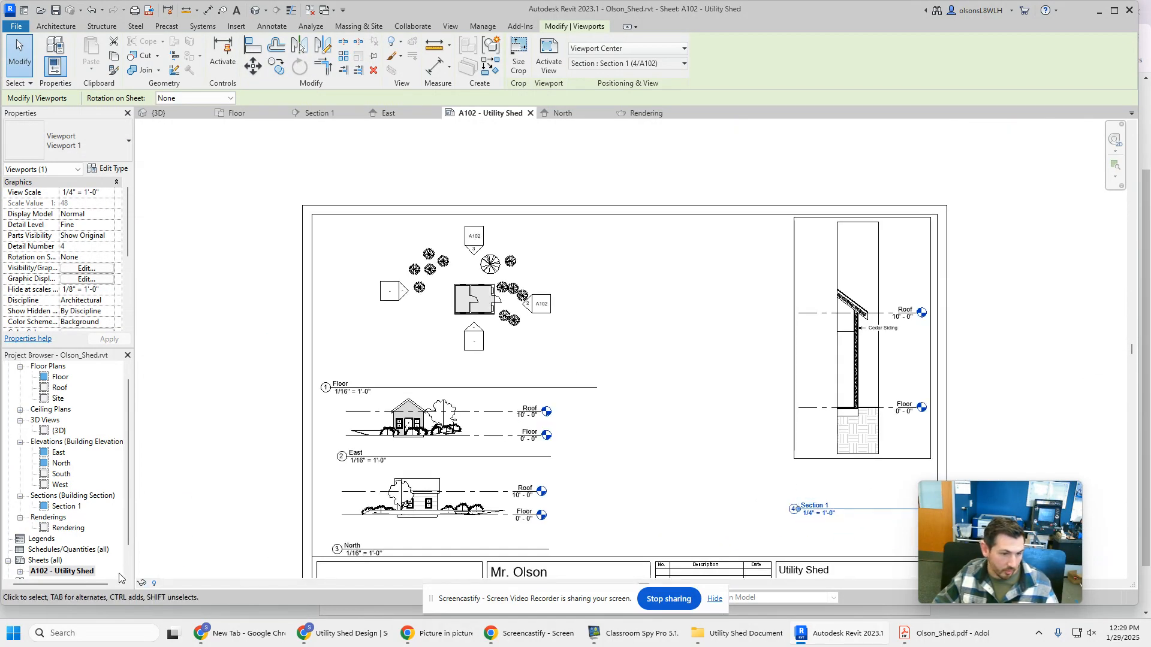
Open the Section 1 view again, set its scale to 1/2" = 1'-0", and return to sheet A102
double_click(67, 508)
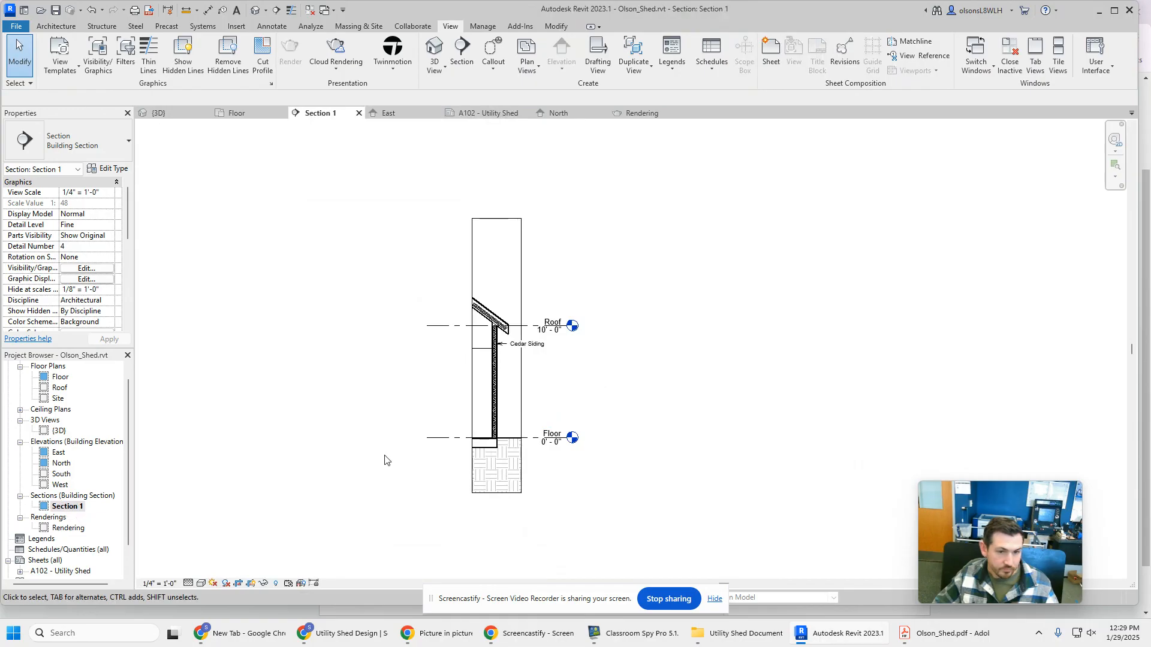
click(171, 584)
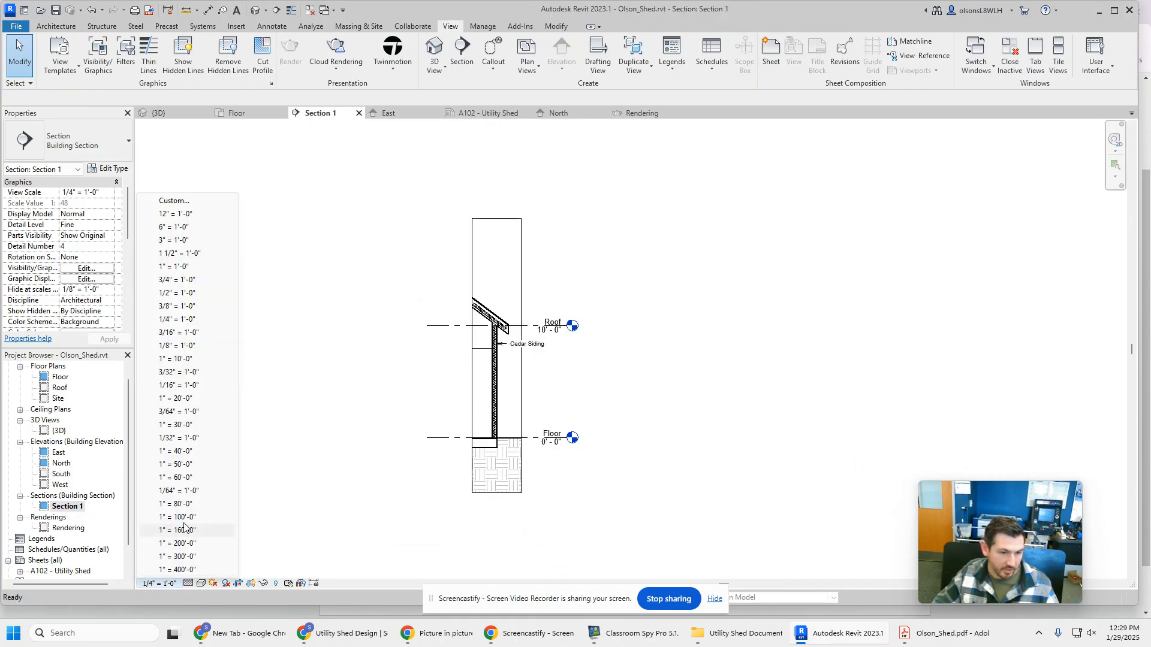
click(185, 293)
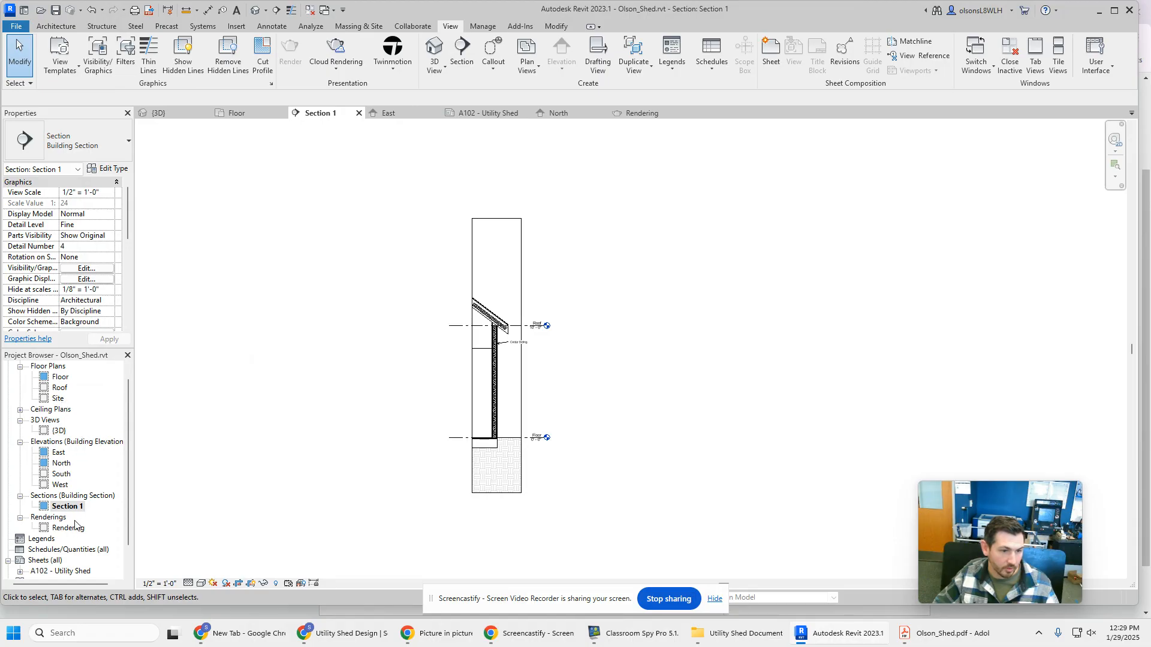
double_click(63, 573)
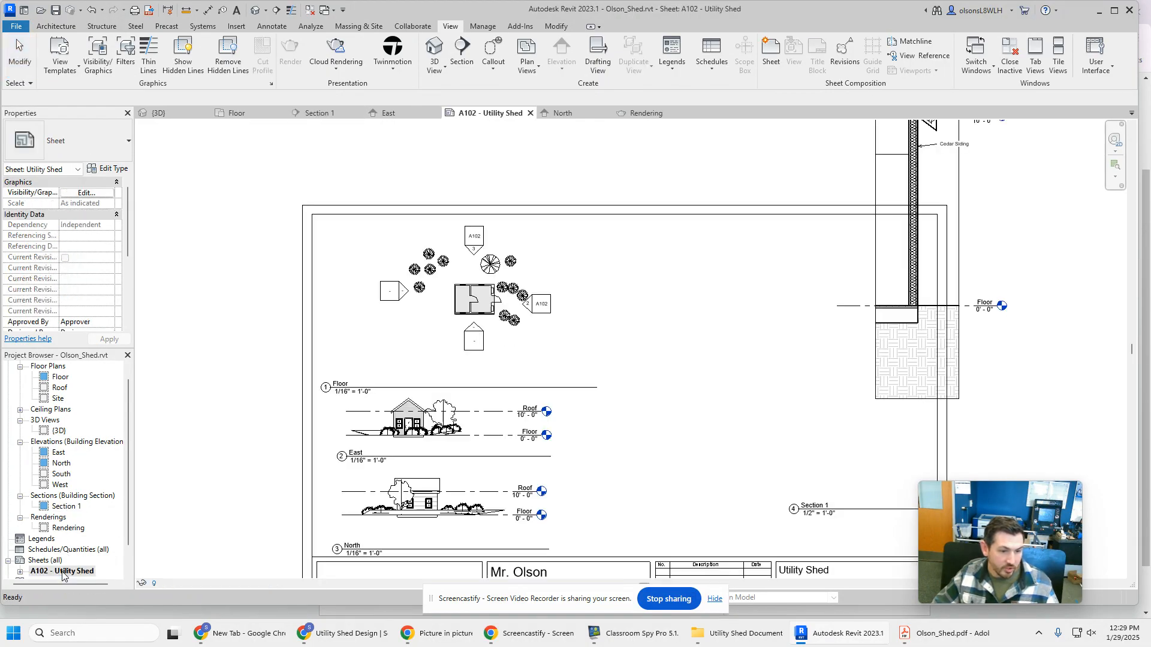
Move the enlarged Section 1 viewport down so its wall section sits inside the sheet along the right border
drag(928, 388, 848, 570)
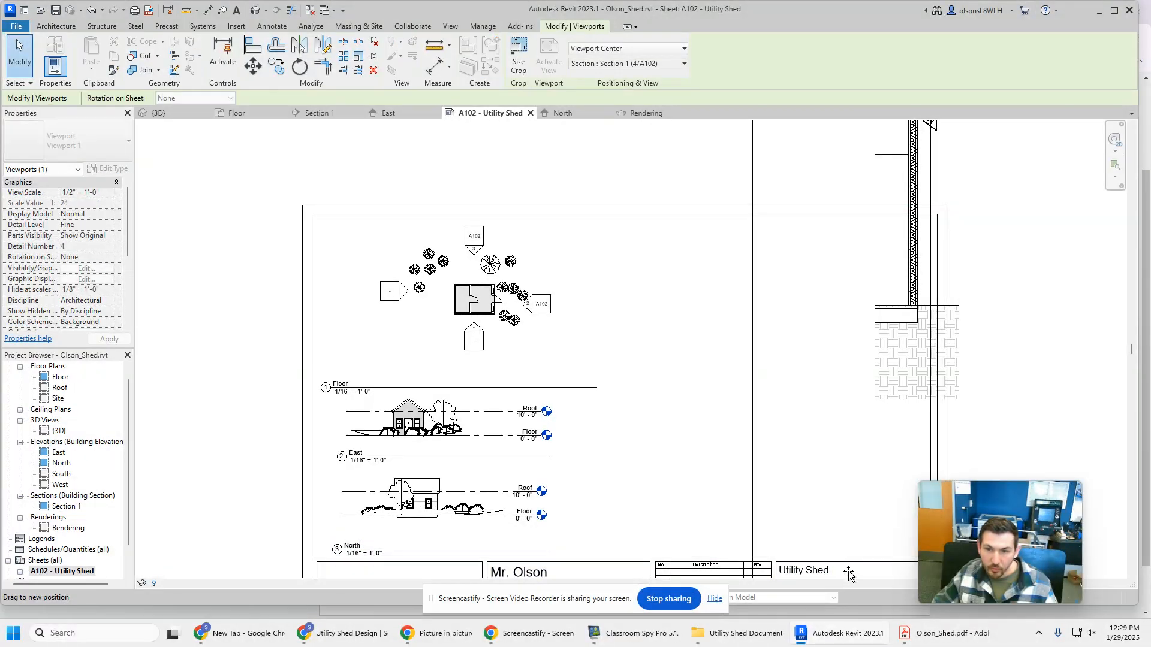
scroll(1029, 395, down, 2)
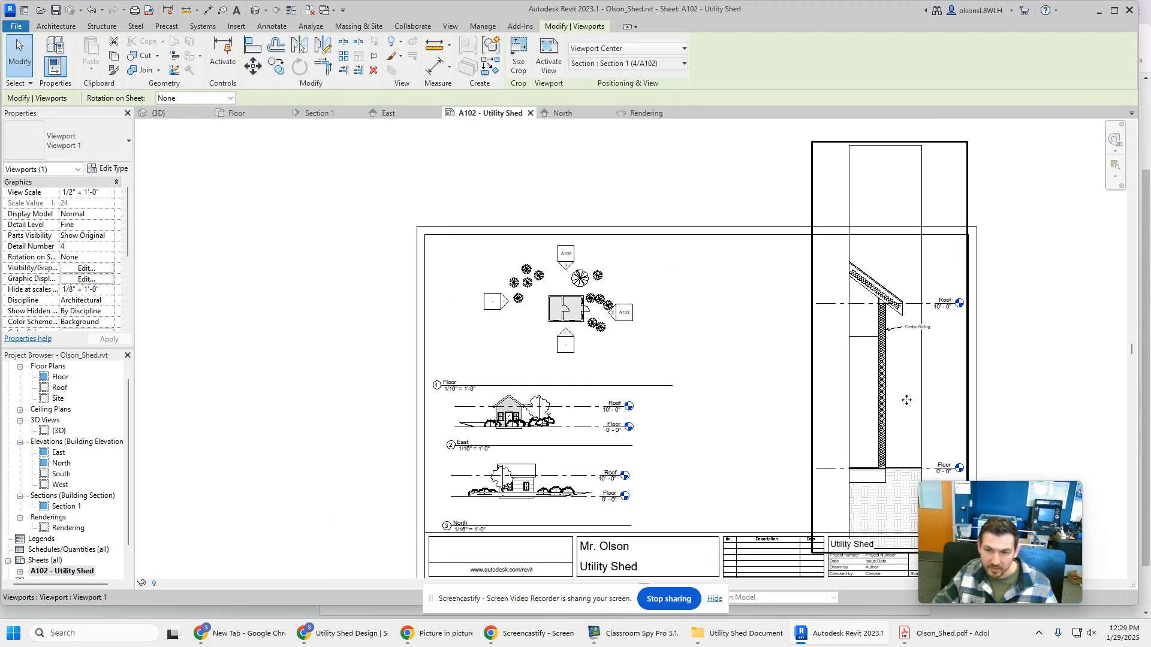
drag(888, 389, 898, 391)
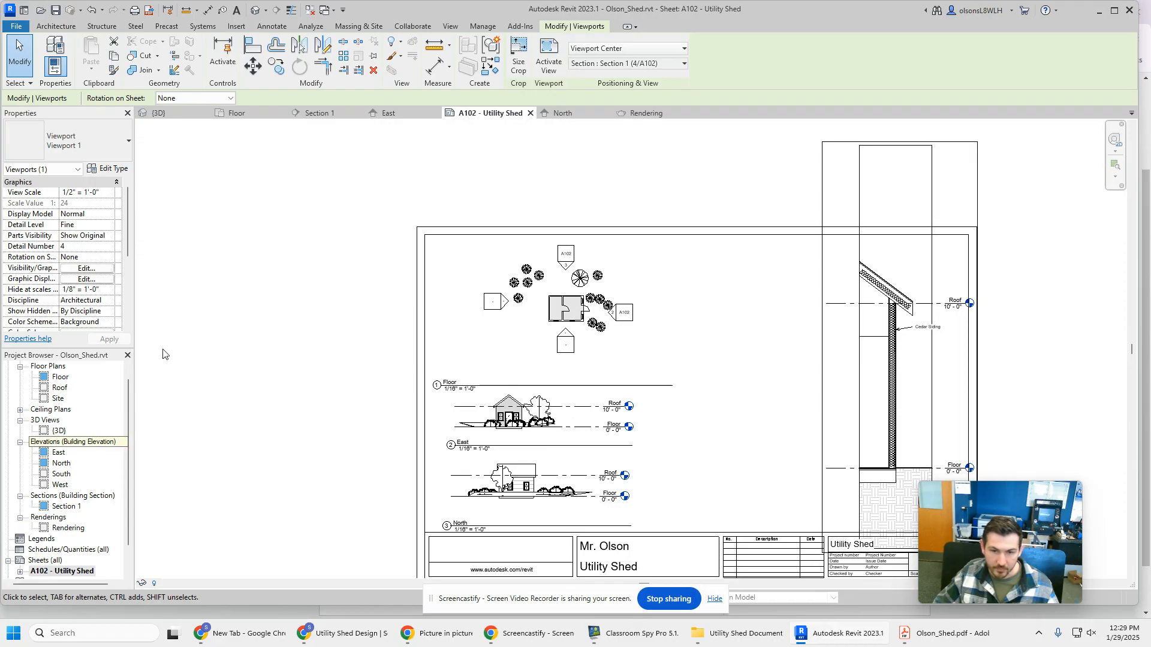
Open the 3D view, review the Render quality options with High selected, and close the rendering settings
double_click(59, 431)
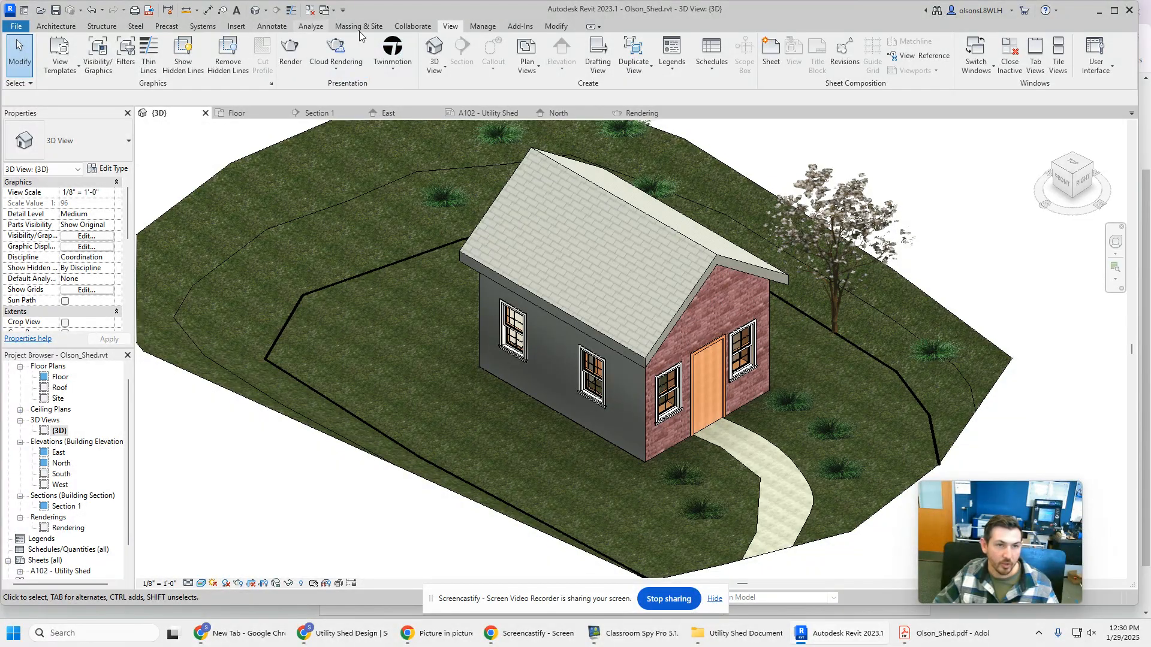
click(291, 53)
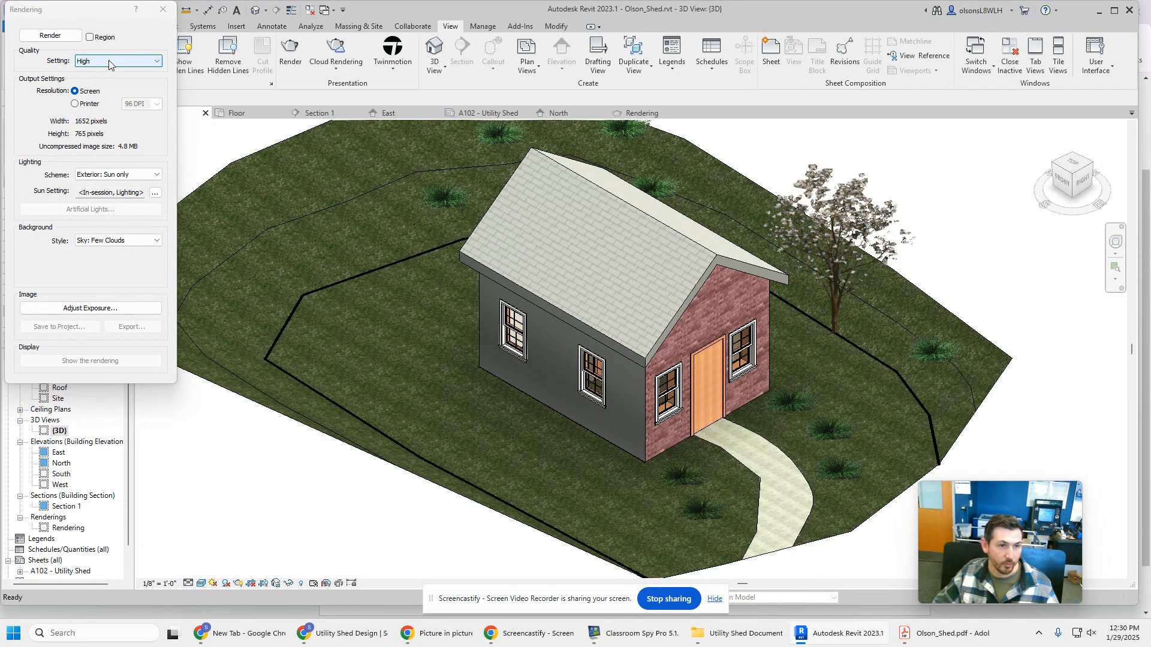
click(105, 60)
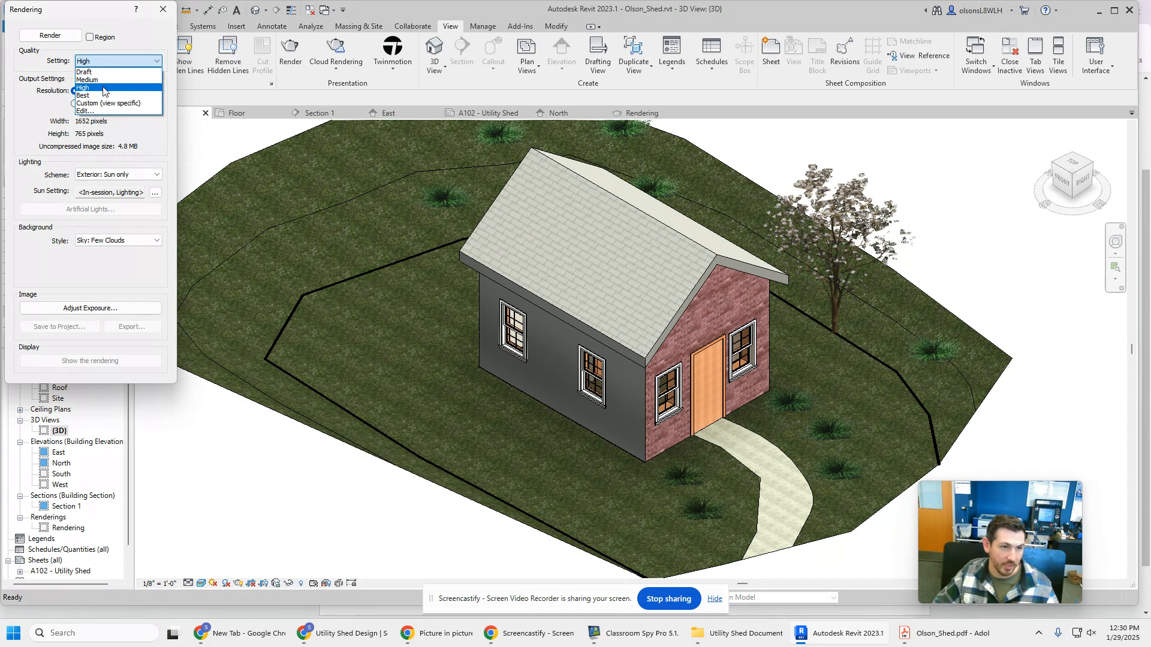
click(103, 89)
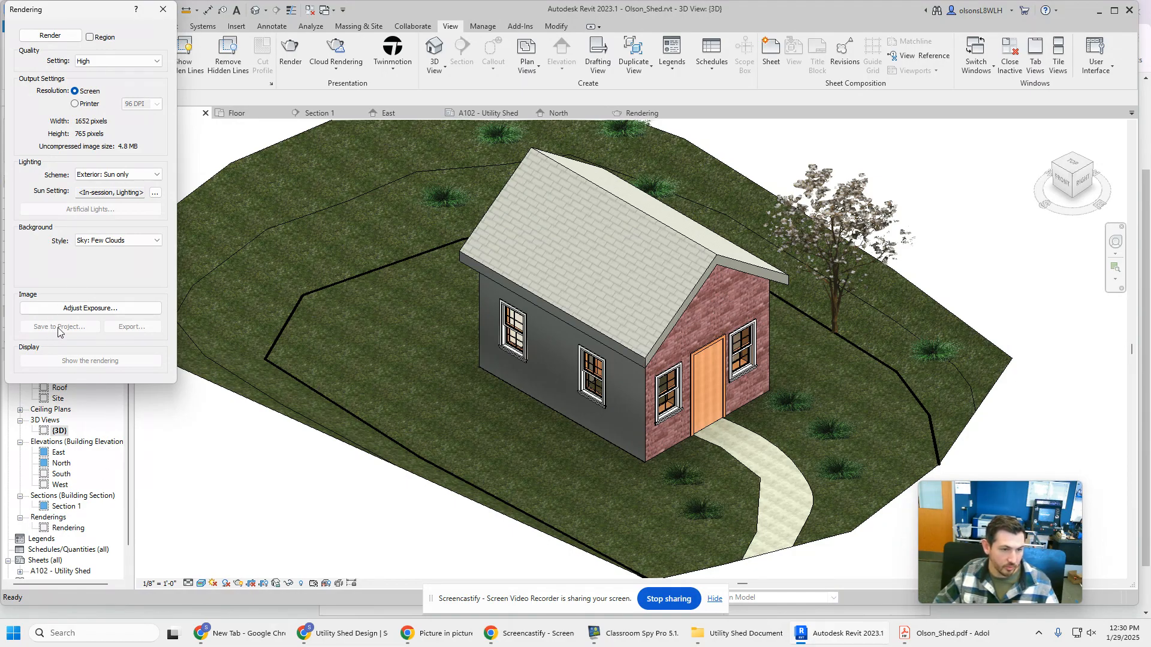
click(162, 9)
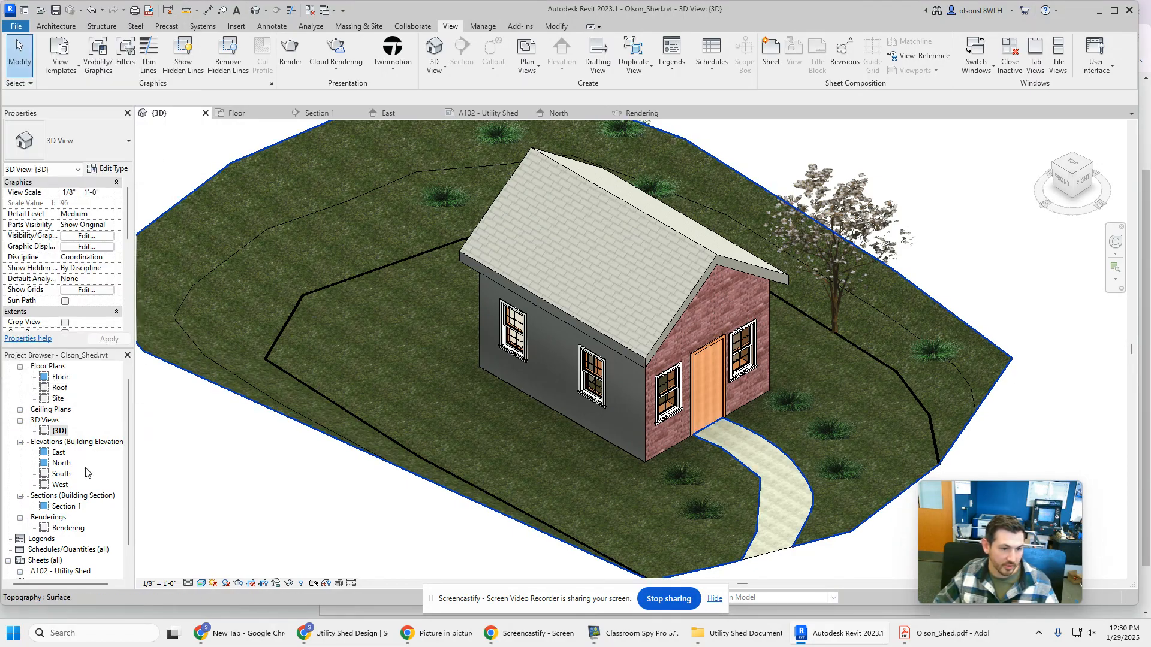
Check the saved Rendering view and place it on sheet A102 between the floor plan and the wall section
double_click(70, 528)
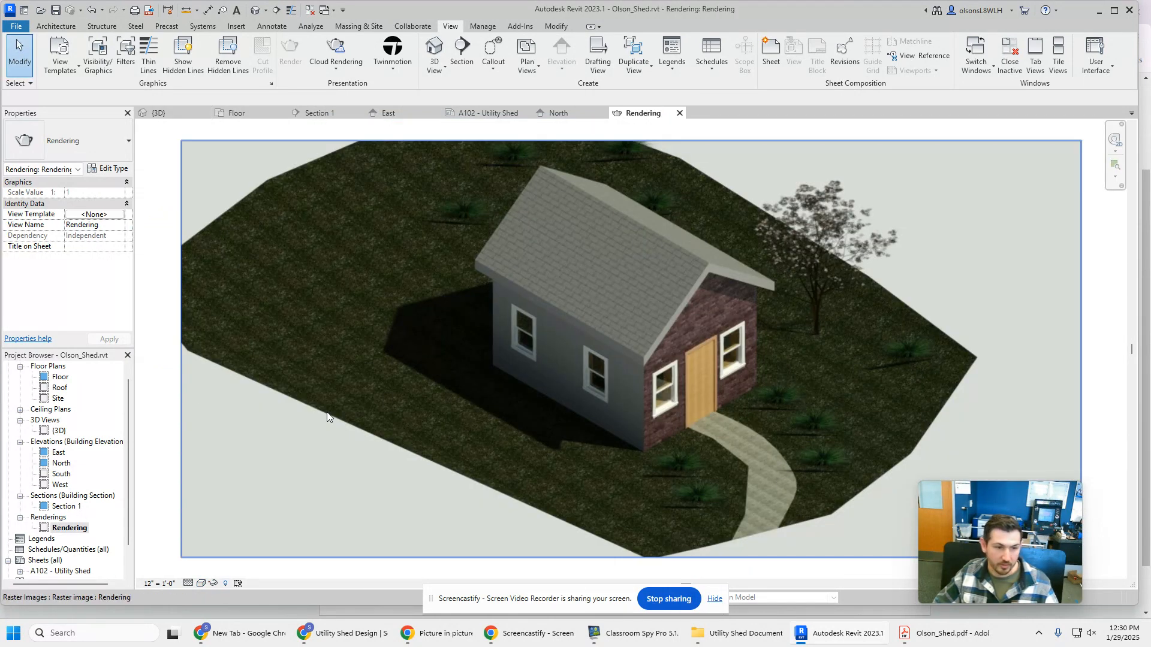
drag(69, 530, 61, 560)
click(748, 313)
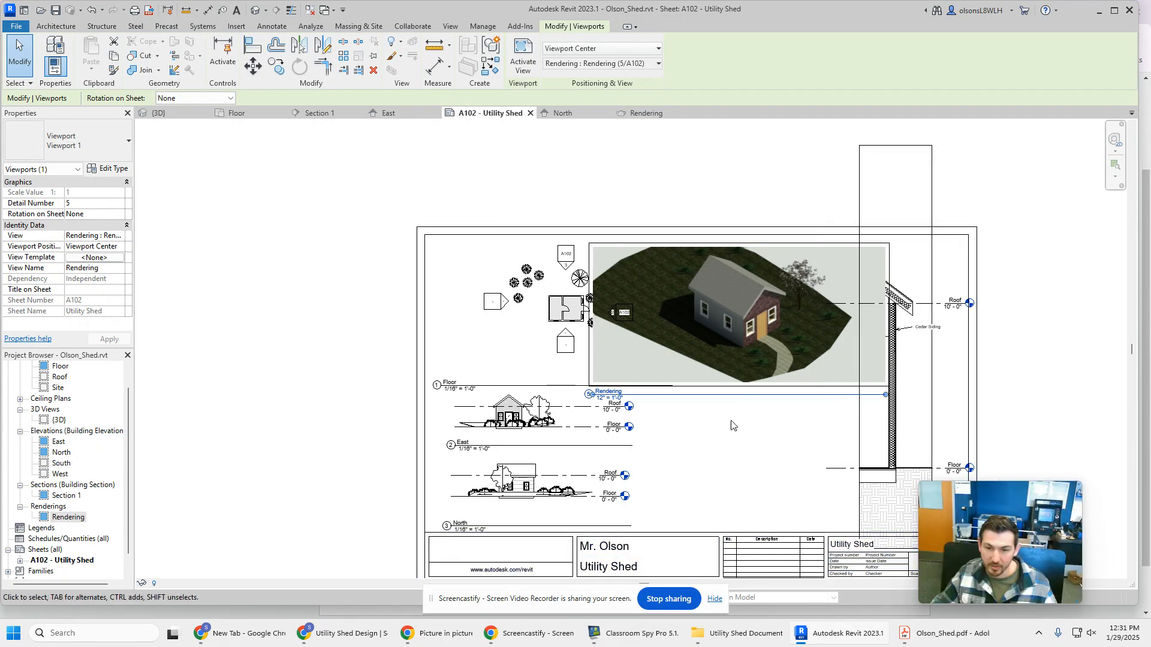
Shift the Rendering viewport toward the sheet's right border so it clears the floor plan
key(Tab)
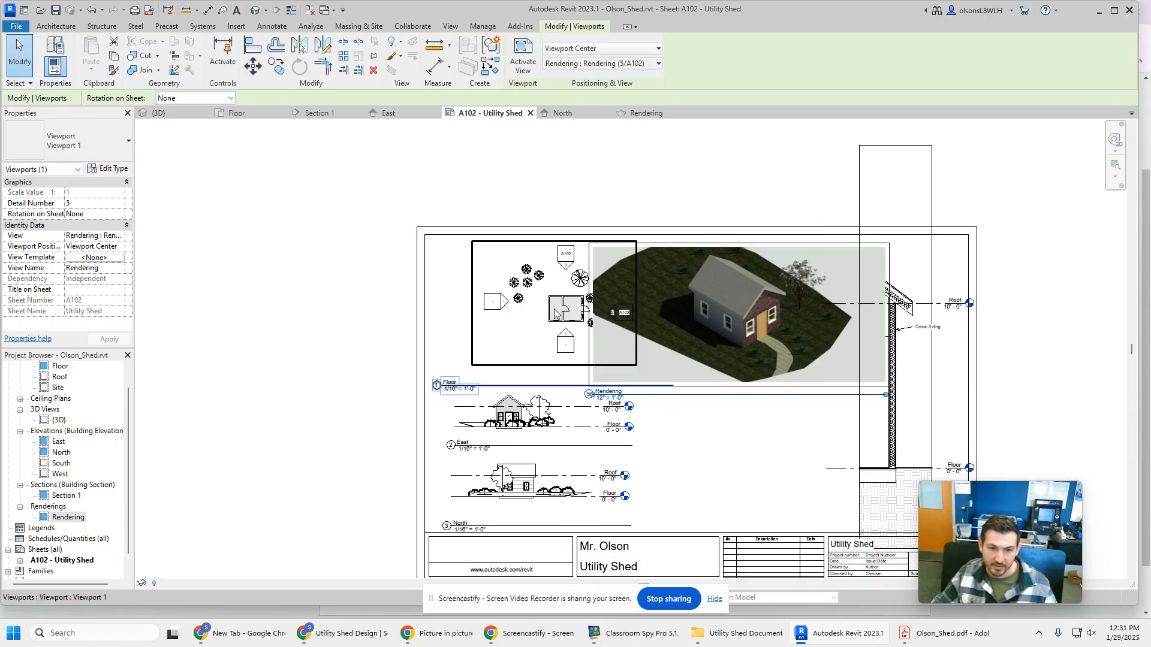
click(621, 304)
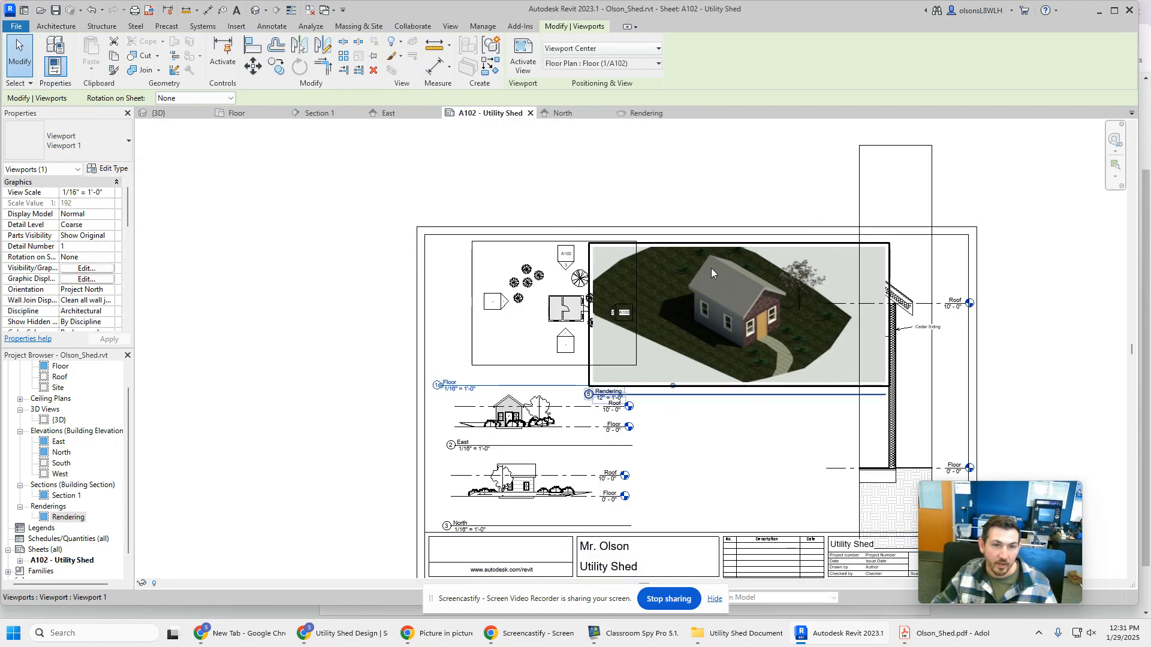
click(751, 269)
drag(750, 269, 795, 268)
click(722, 193)
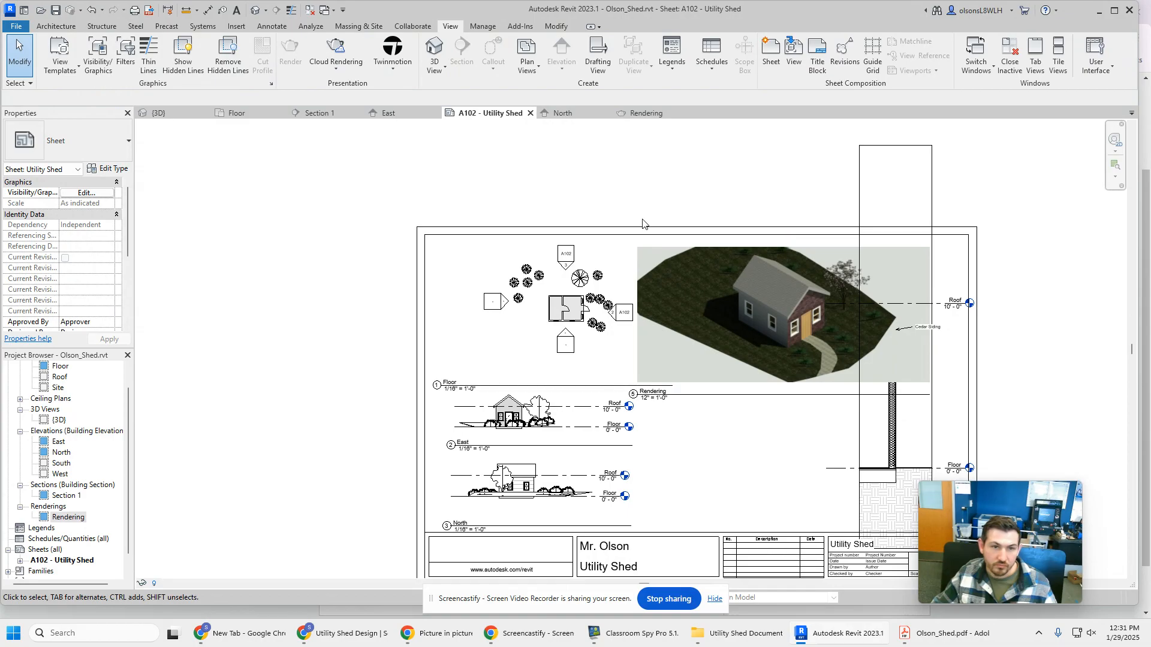
click(272, 26)
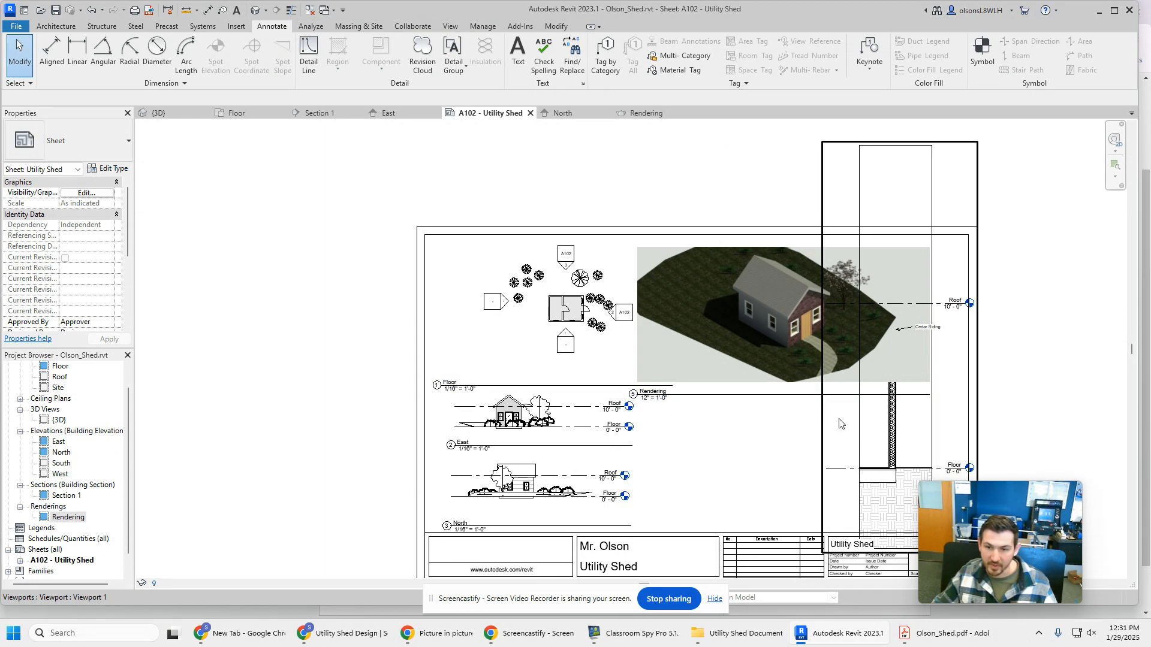
drag(782, 331, 831, 335)
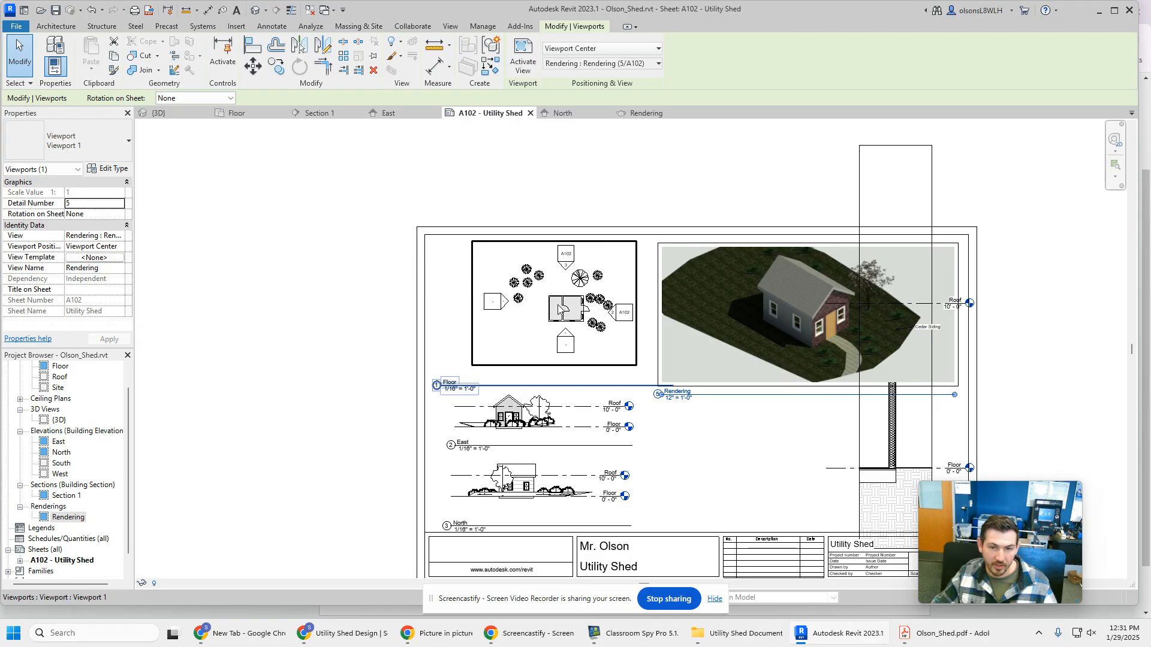
middle_drag(1083, 374, 973, 291)
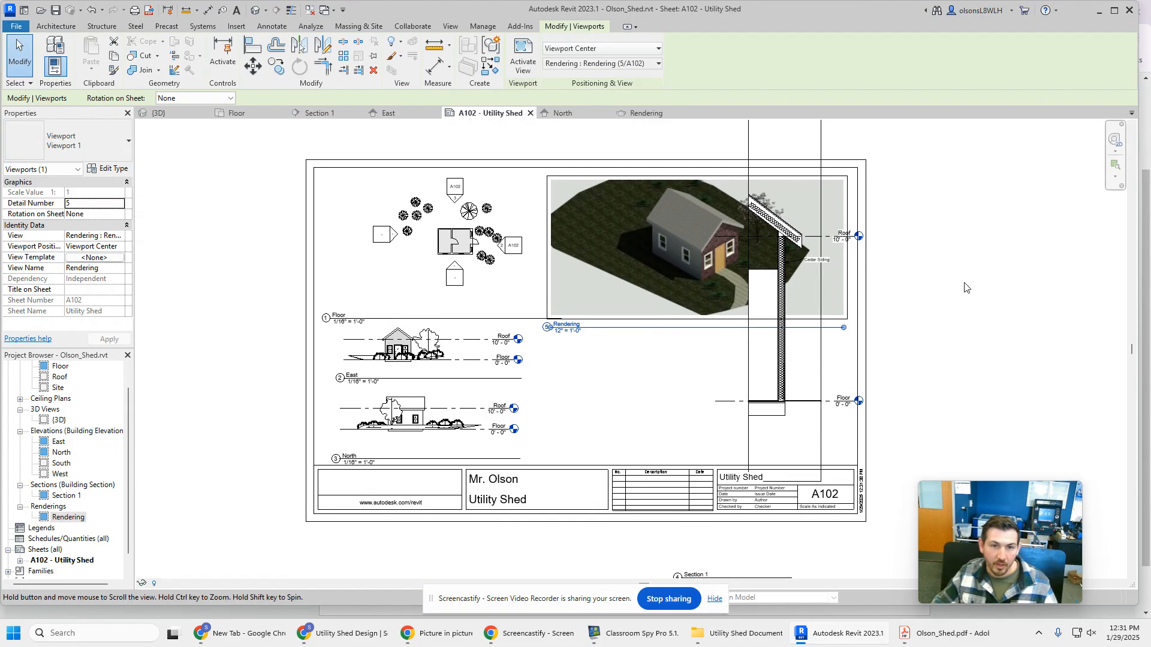